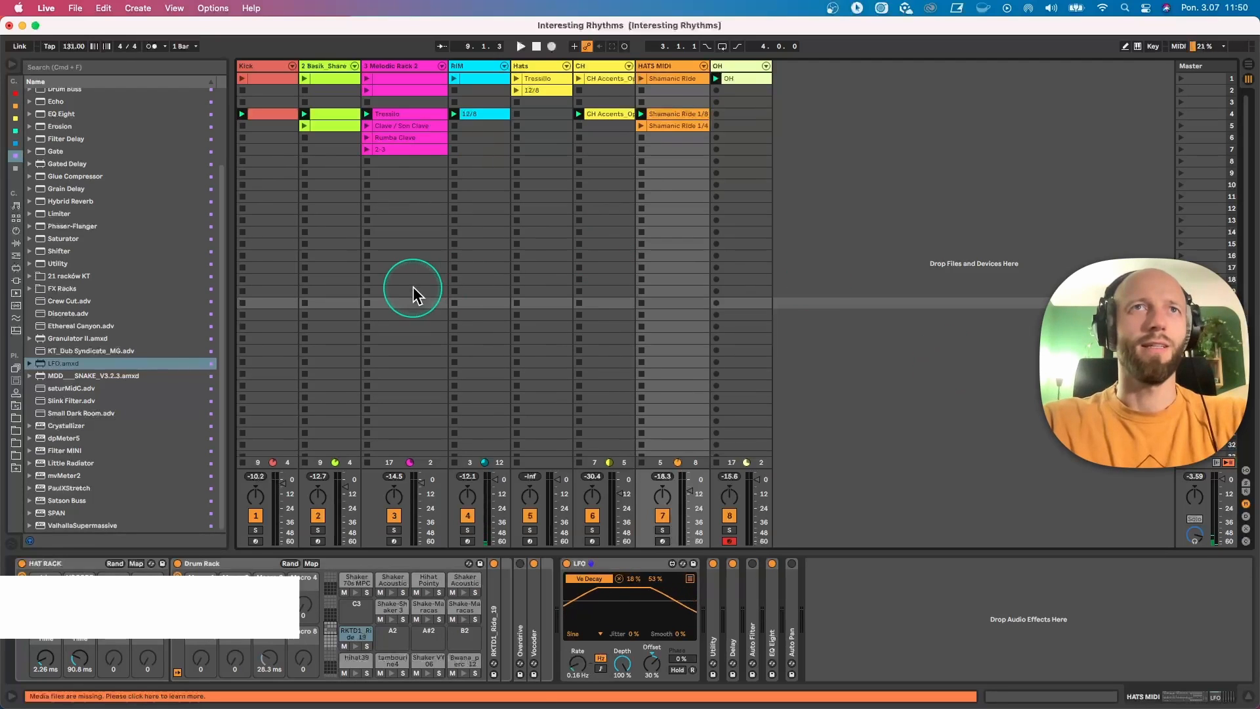
Step: Open the Tresillo clip of the 3 Melodic Rack 2 track in an enlarged note editor, zoomed in on its first bars
key("space")
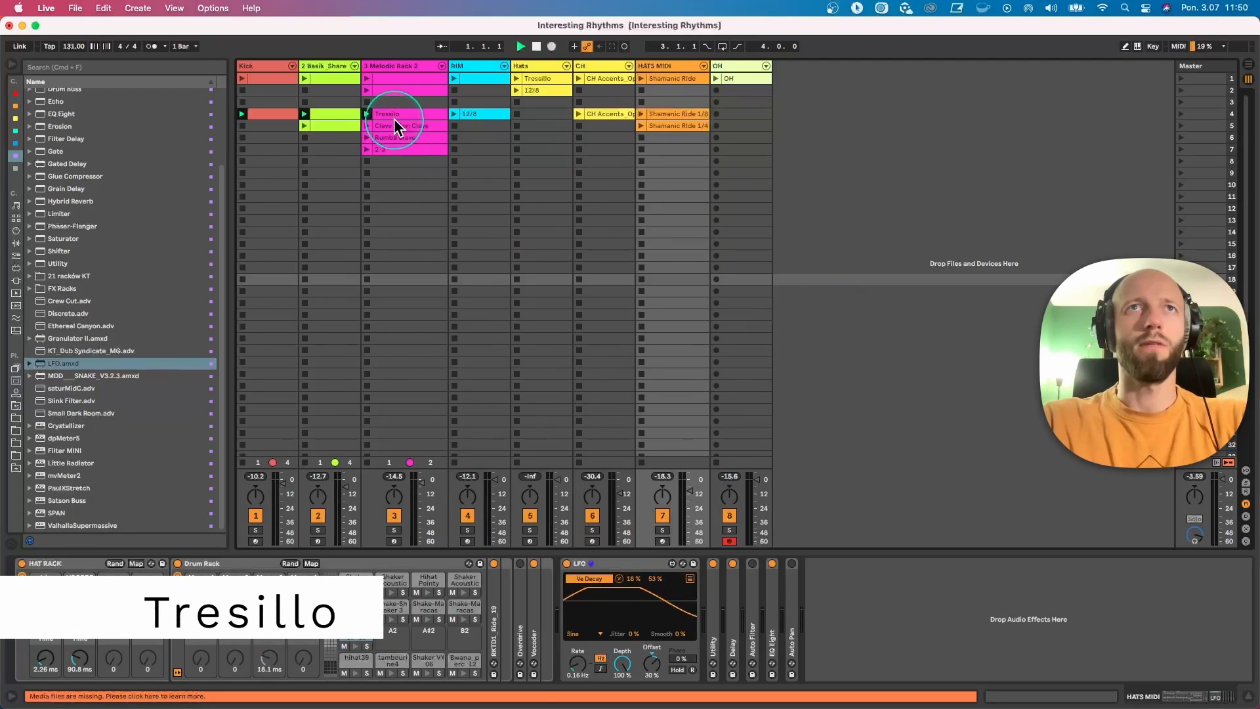
left_click(395, 117)
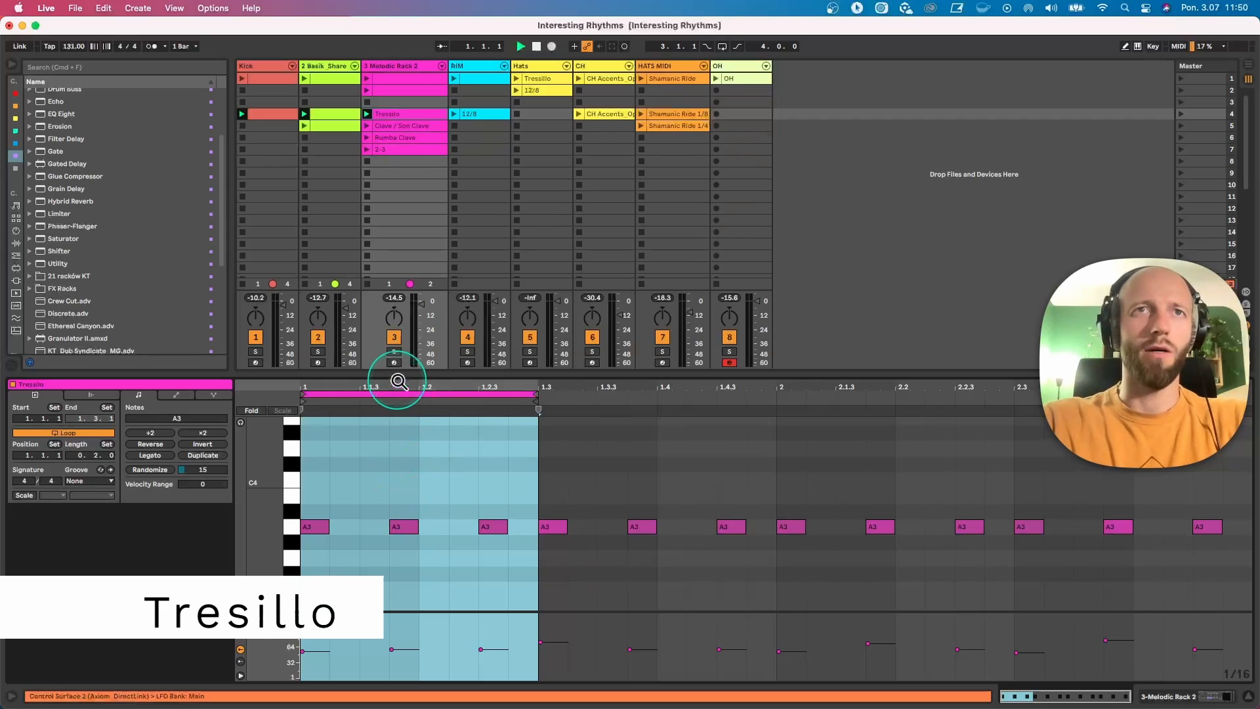
left_click_drag(393, 375, 431, 374)
left_click(510, 489)
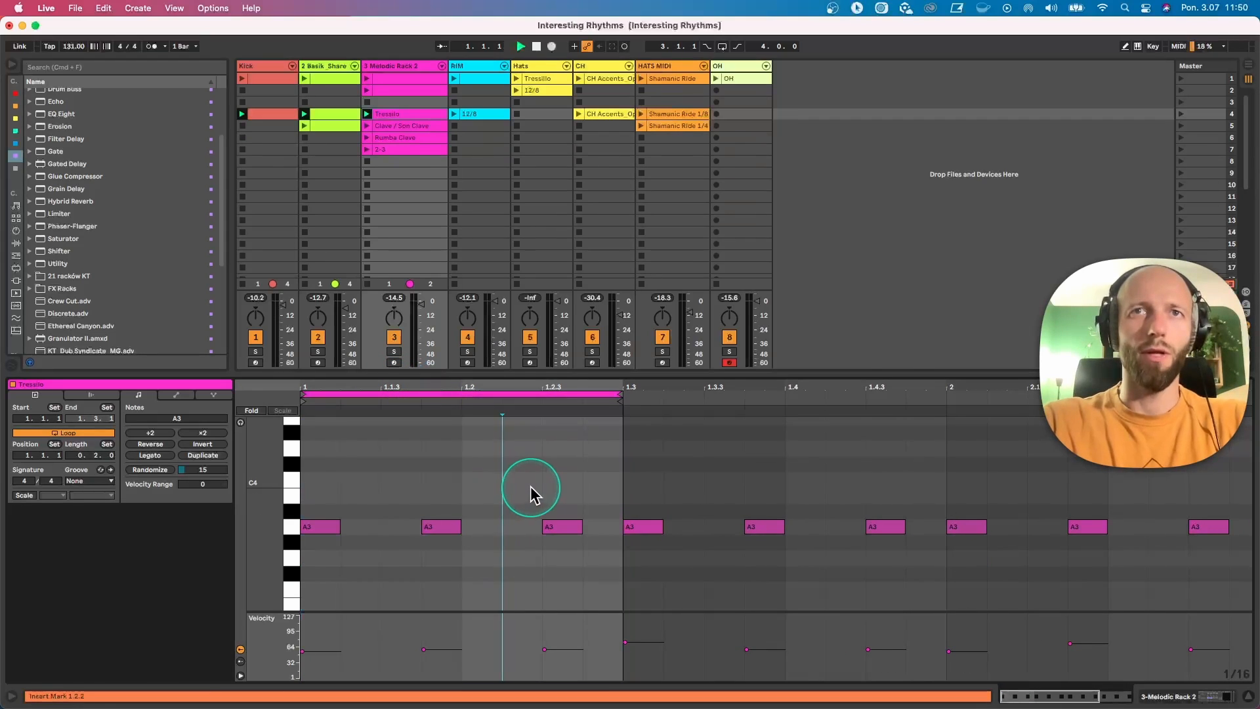
left_click_drag(571, 373, 584, 302)
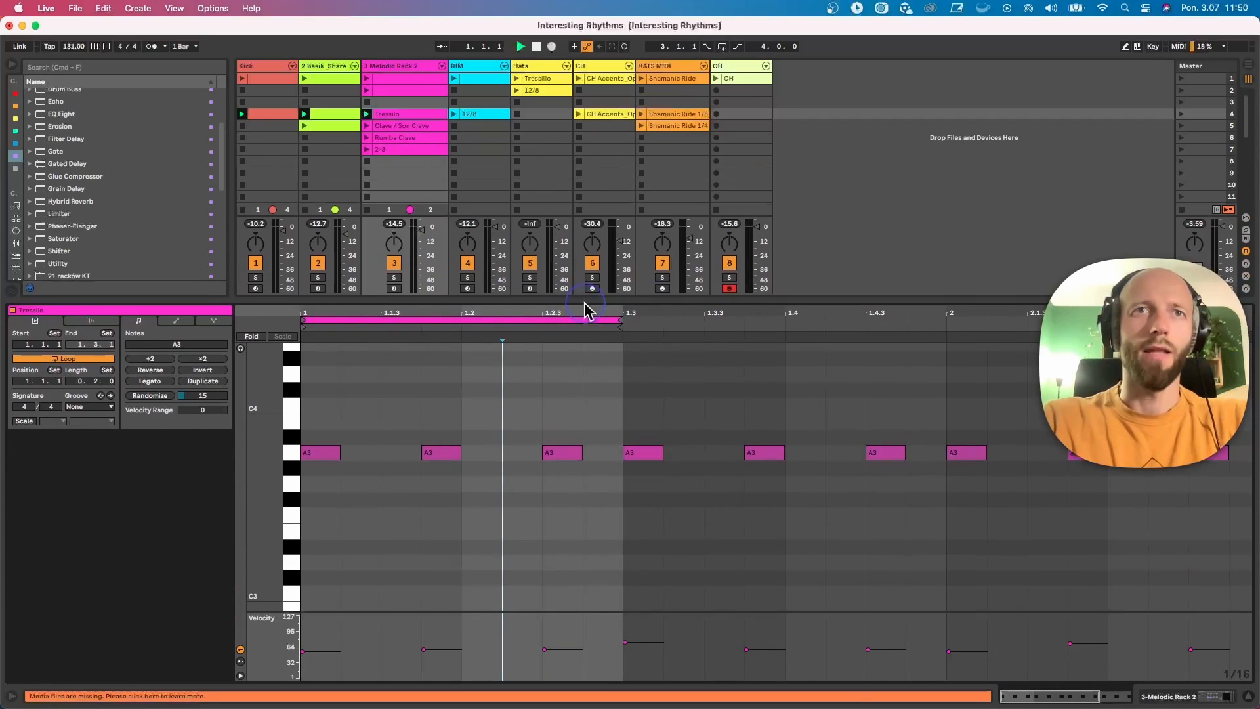
Step: Audition the two-beat Tresillo loop together with the kick and shaker tracks, and stop playback
right_click(403, 392)
left_click(363, 415)
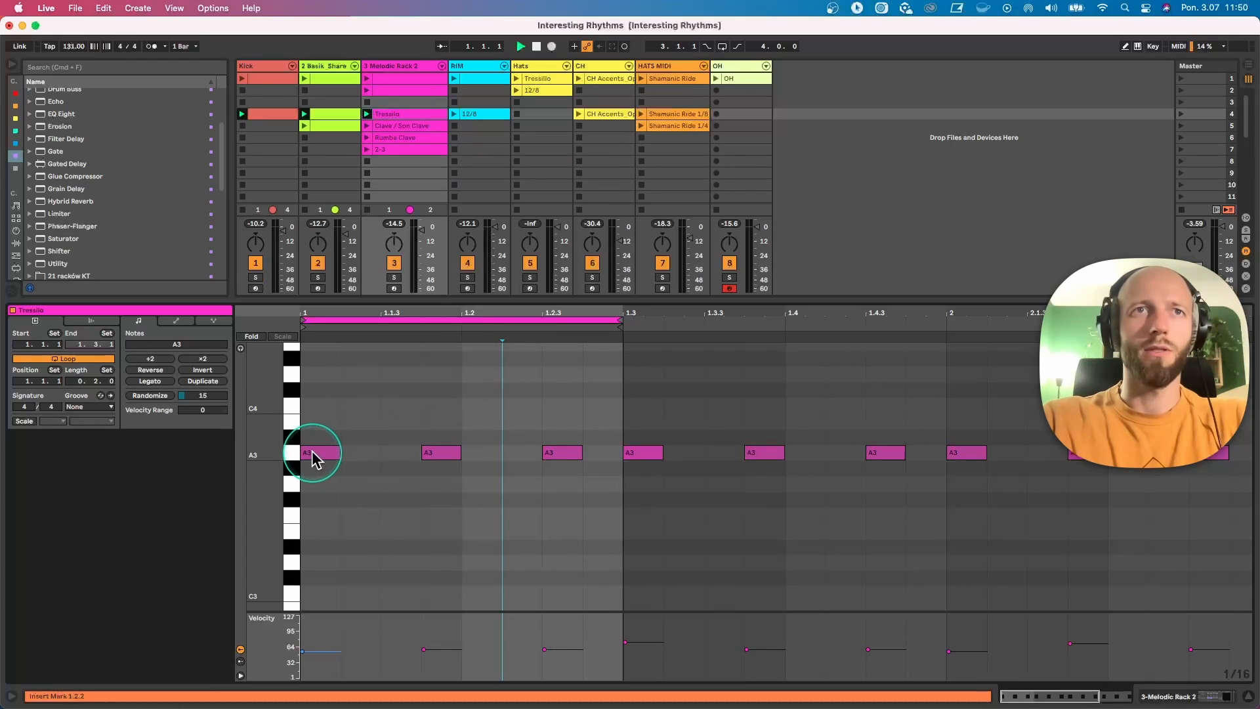
right_click(387, 385)
left_click(371, 396)
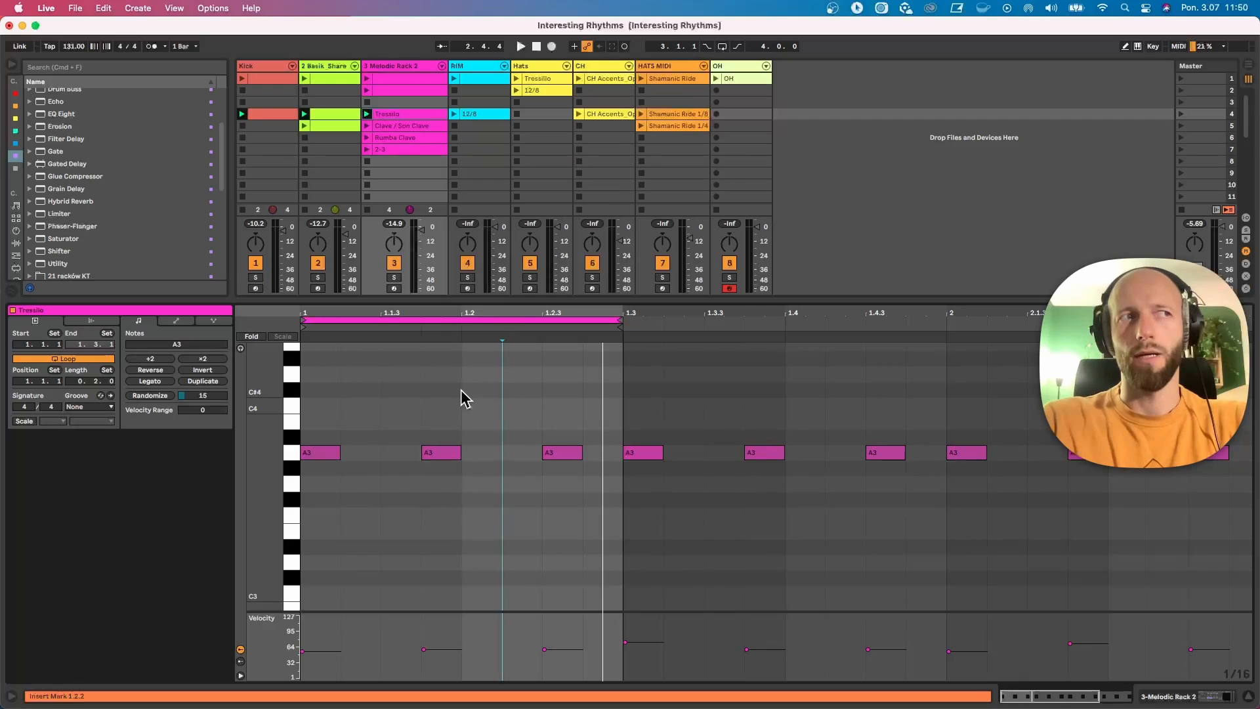
left_click(461, 390)
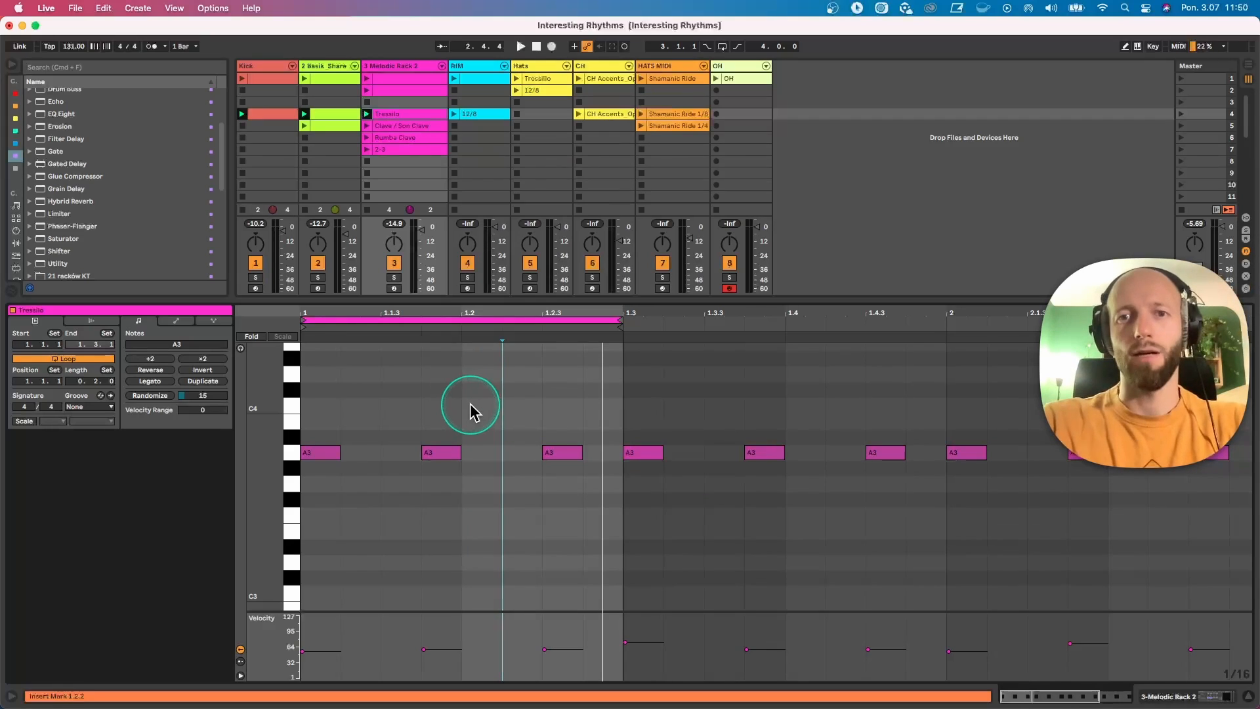
key("space")
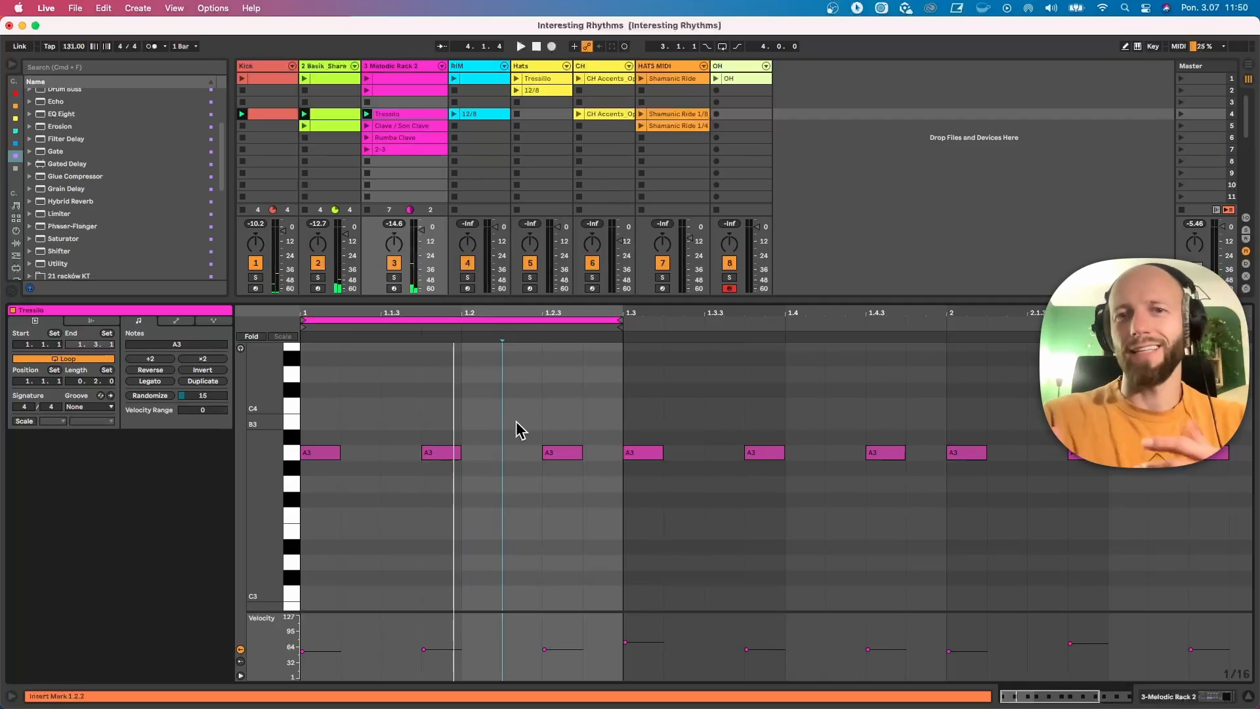
key("space")
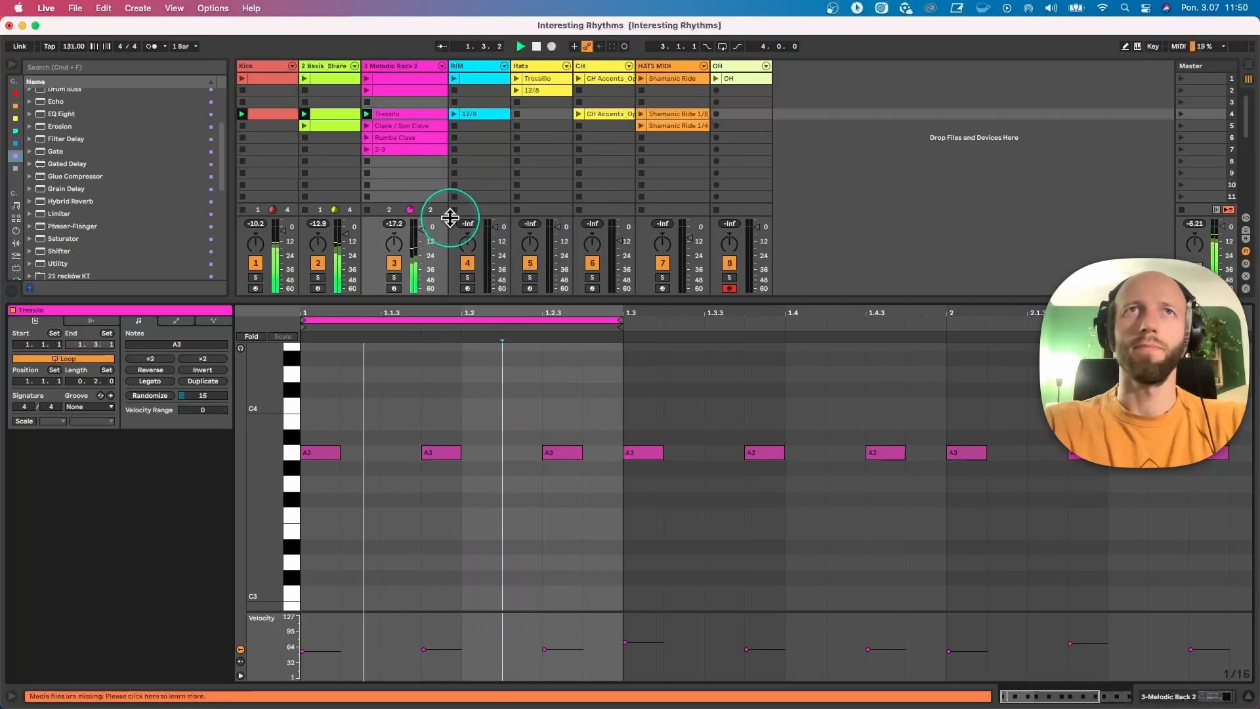
left_click(450, 183)
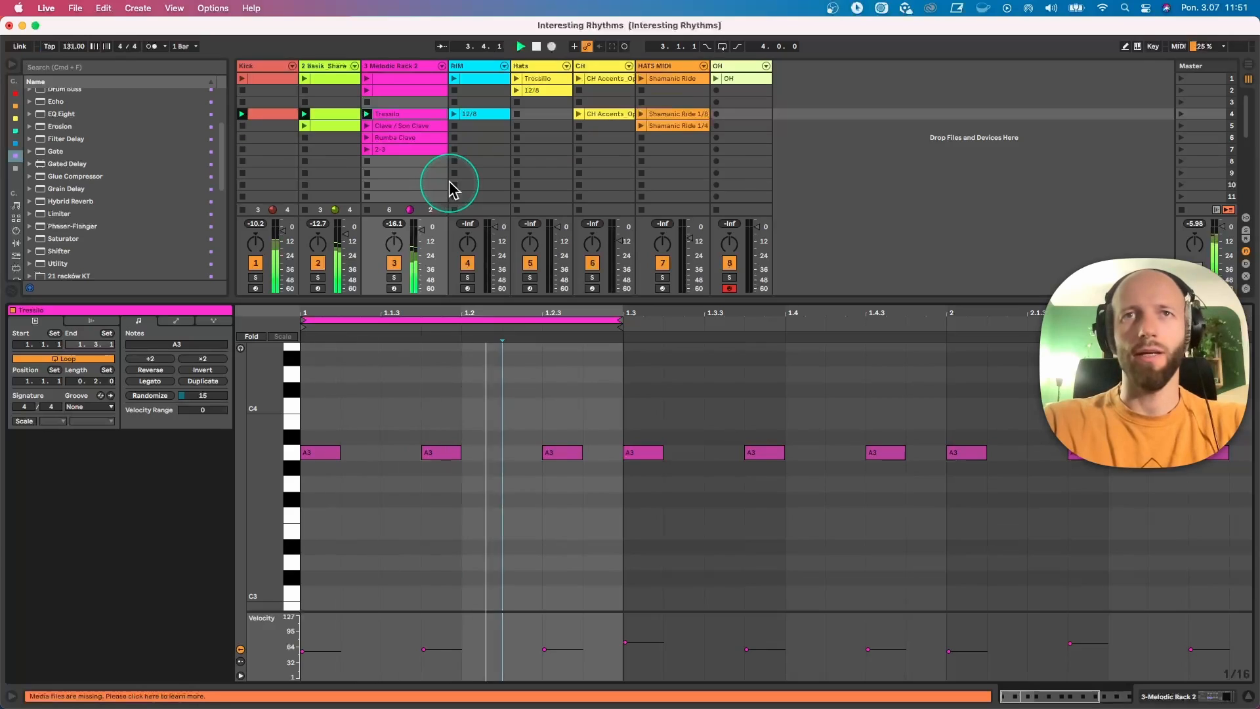
key("space")
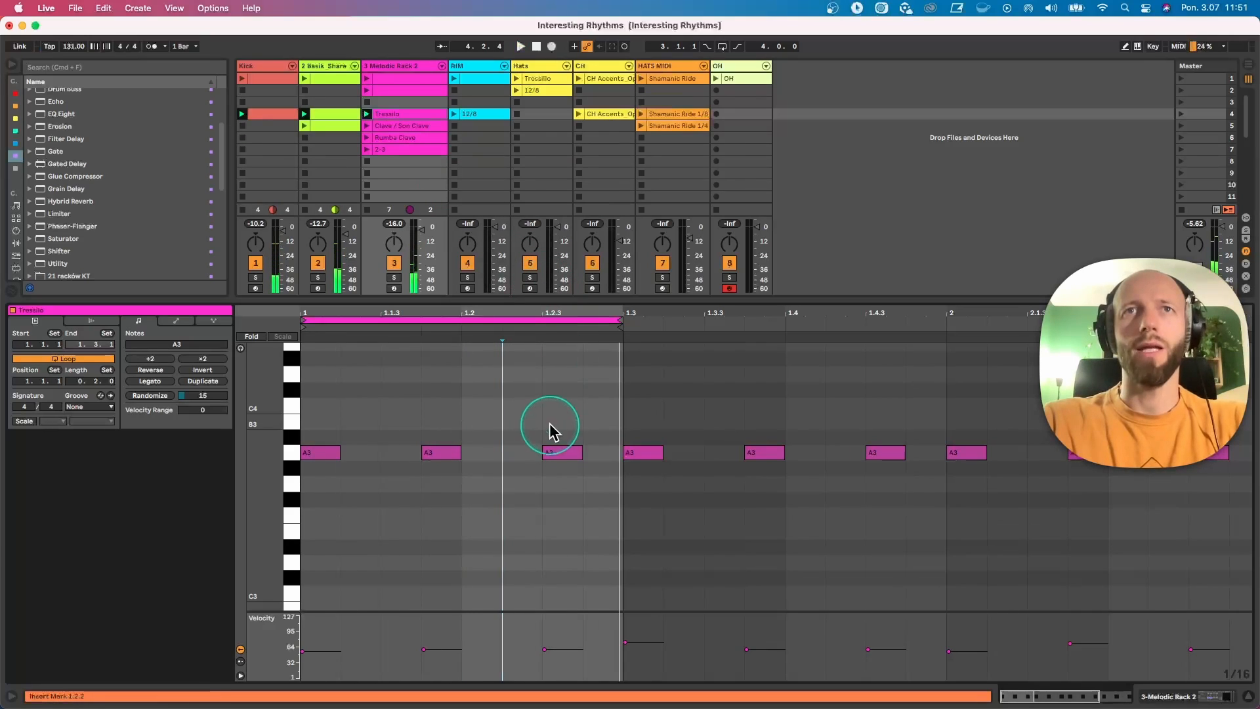
Step: Extend the Tresillo clip's loop to one bar and raise the velocity of the A3 note at 1.3 to 77
left_click_drag(622, 320, 945, 322)
left_click(710, 395)
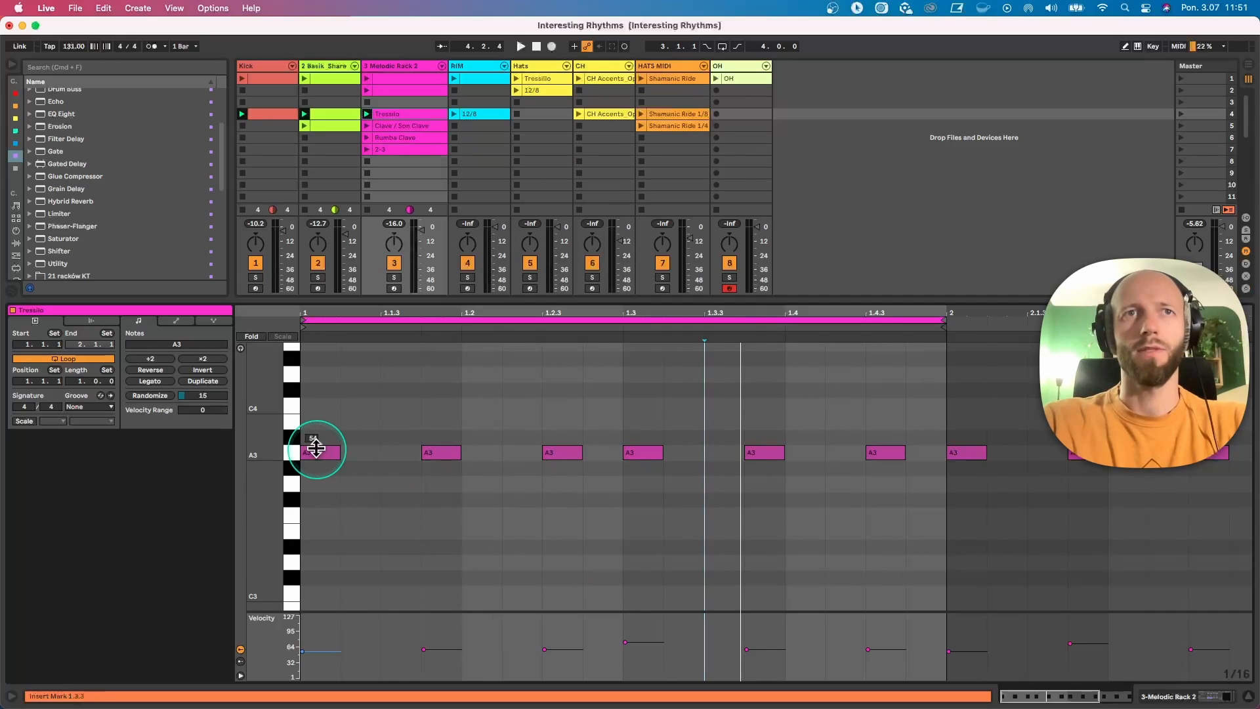
left_click(548, 451)
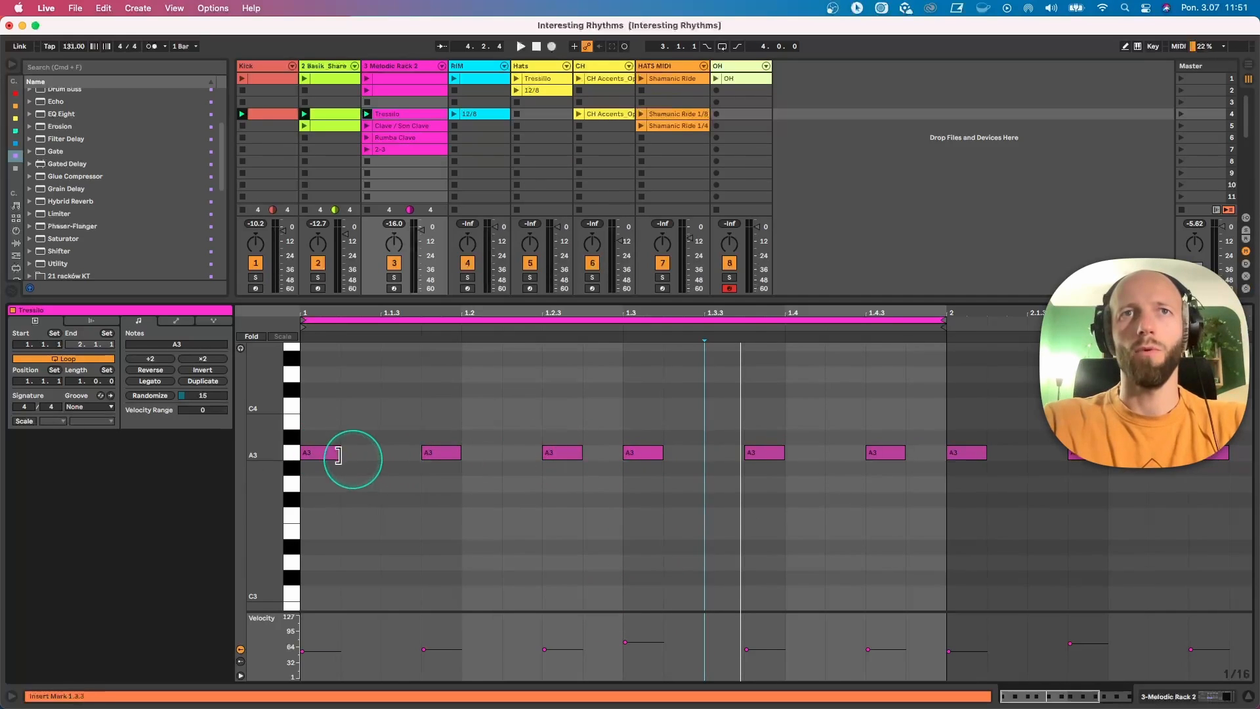
left_click(648, 452)
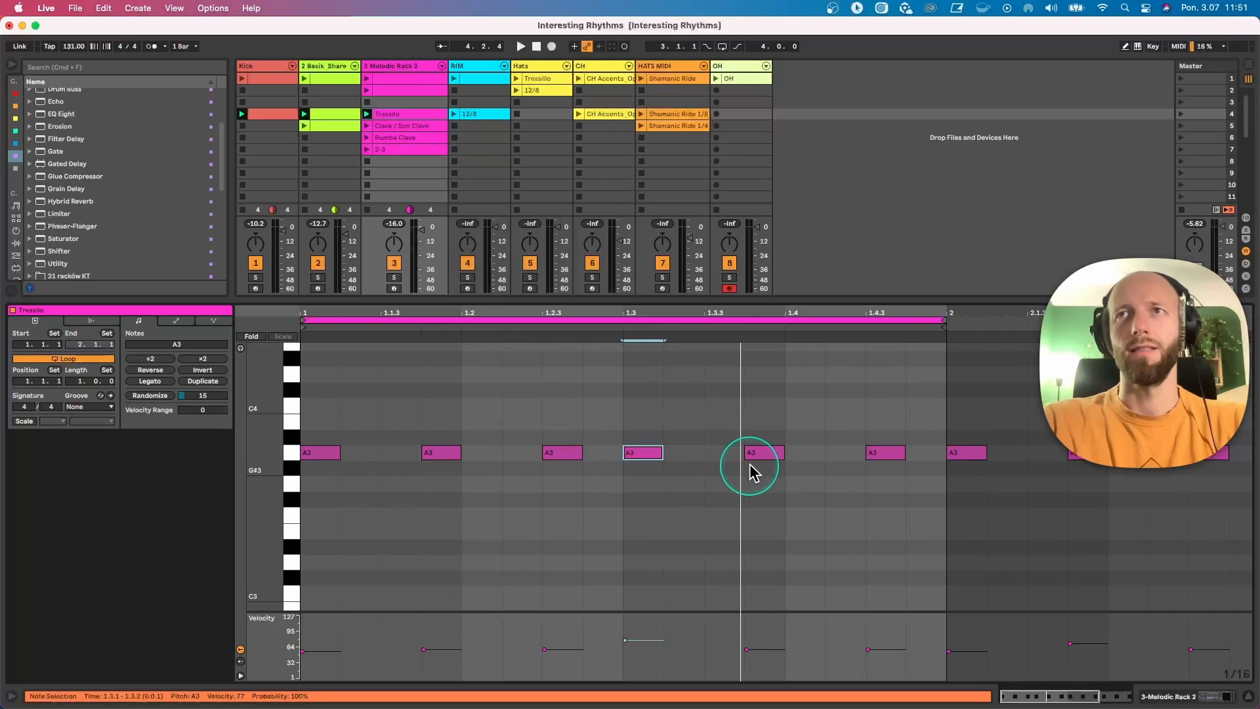
Step: During playback, duplicate the Tresillo loop to two bars and raise the velocities of the A3 notes at 1.4.3 and 2.2.3
key("space")
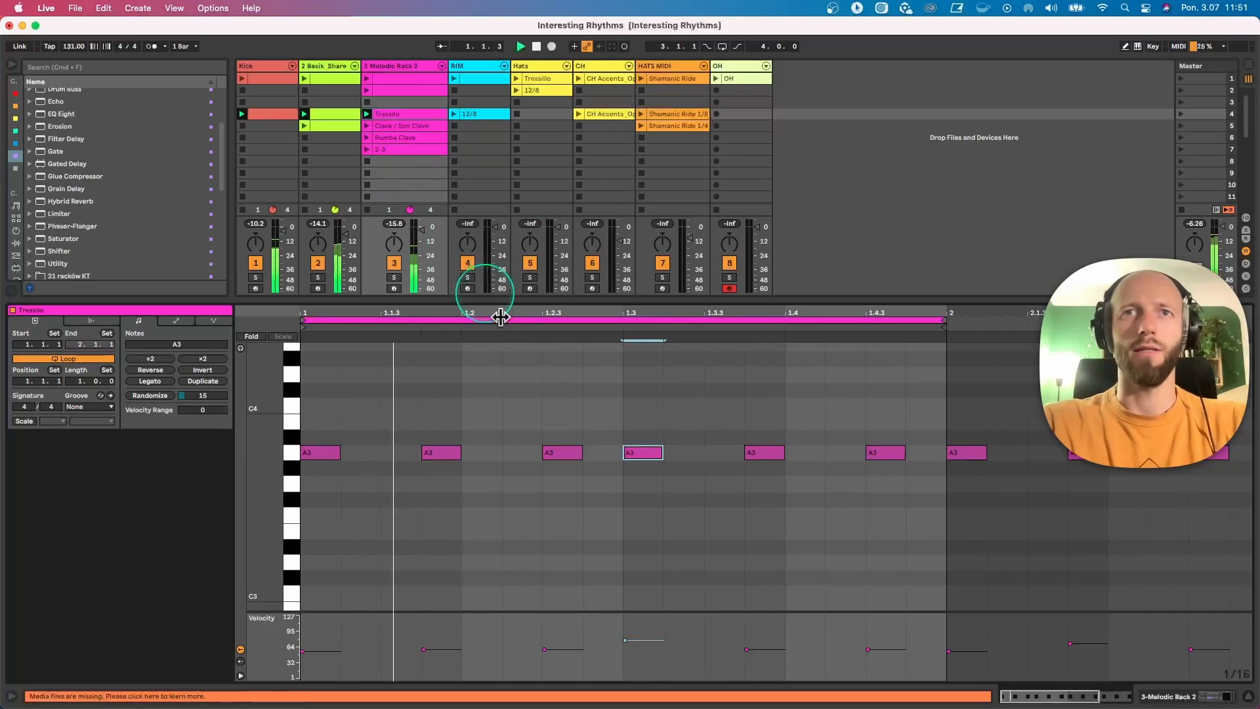
left_click(203, 381)
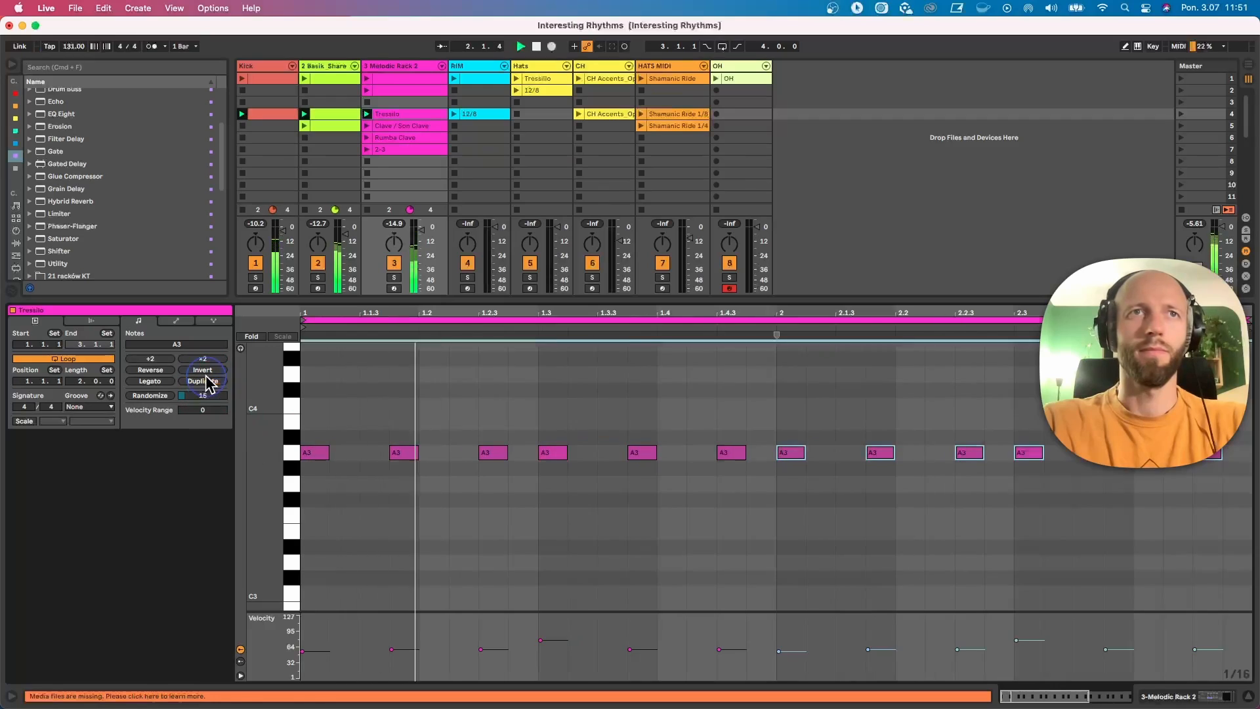
left_click(970, 454)
mouse_move(969, 455)
left_mouse_down()
mouse_move(969, 431)
mouse_move(1025, 470)
mouse_move(968, 444)
left_mouse_up()
mouse_move(727, 459)
left_mouse_down()
mouse_move(727, 435)
mouse_move(728, 449)
left_mouse_up()
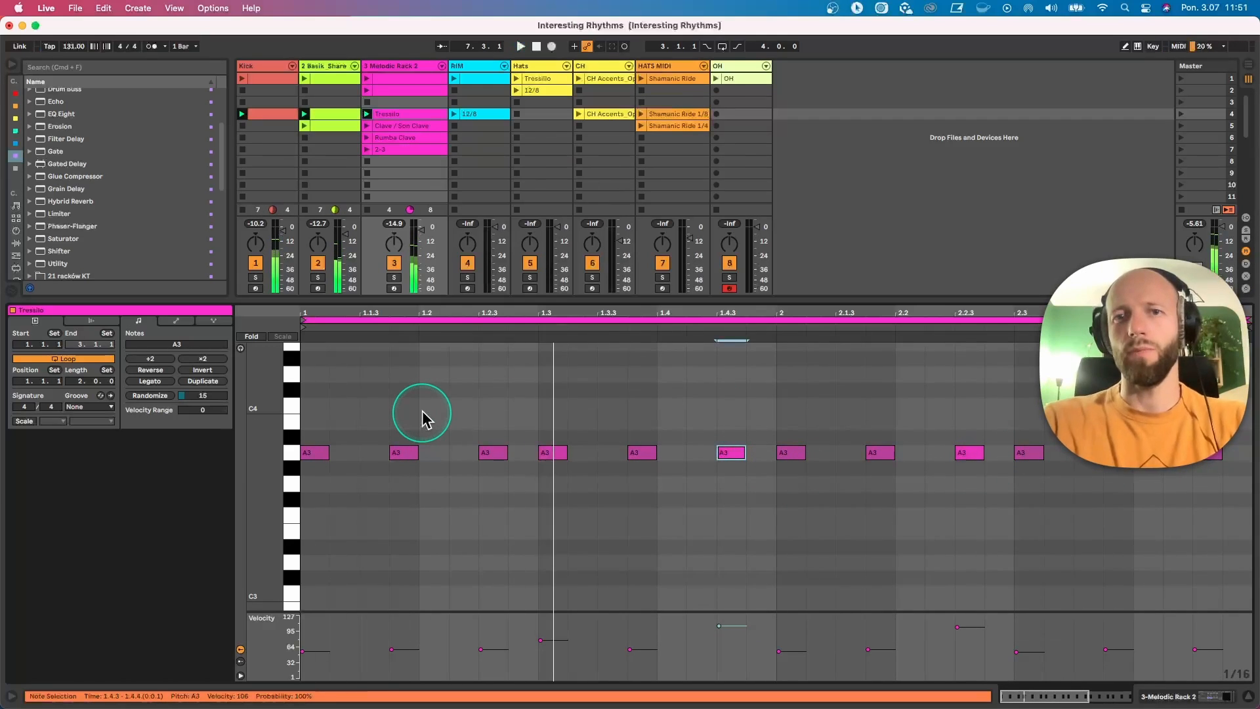
Step: Open the Clave / Son Clave clip and examine its first three notes against the remaining two
left_click(400, 125)
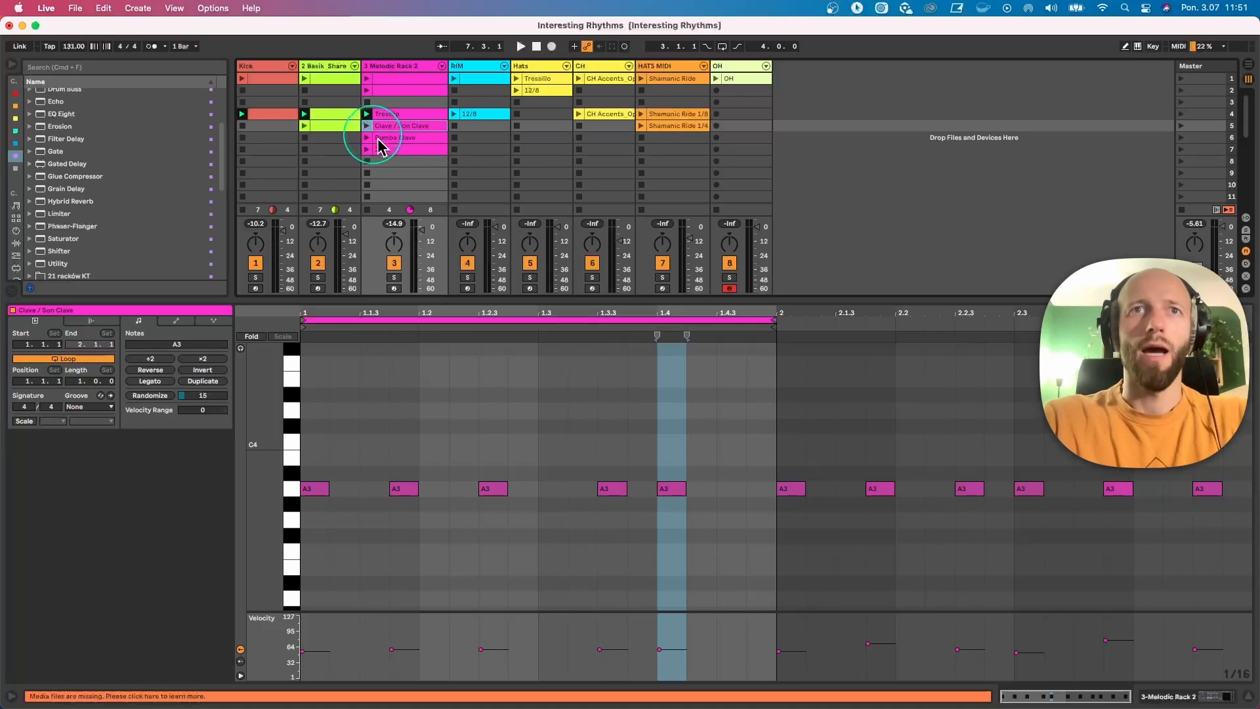
left_click_drag(301, 468, 538, 534)
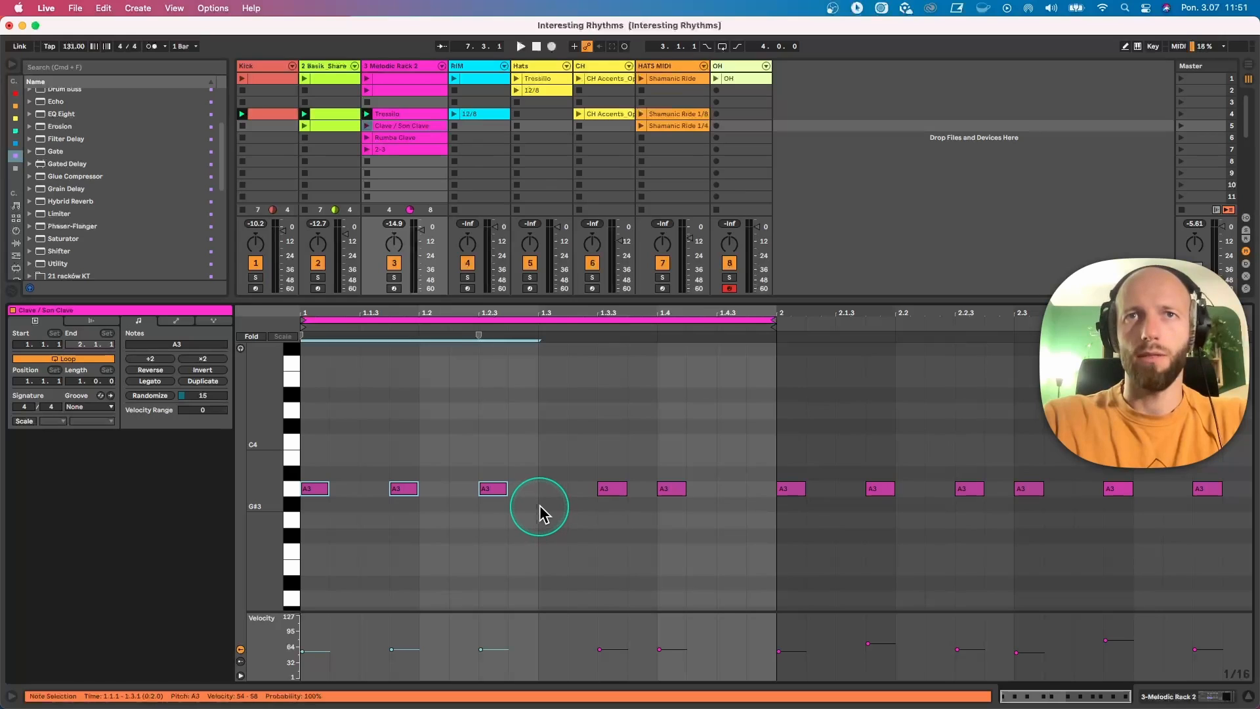
left_click(538, 502)
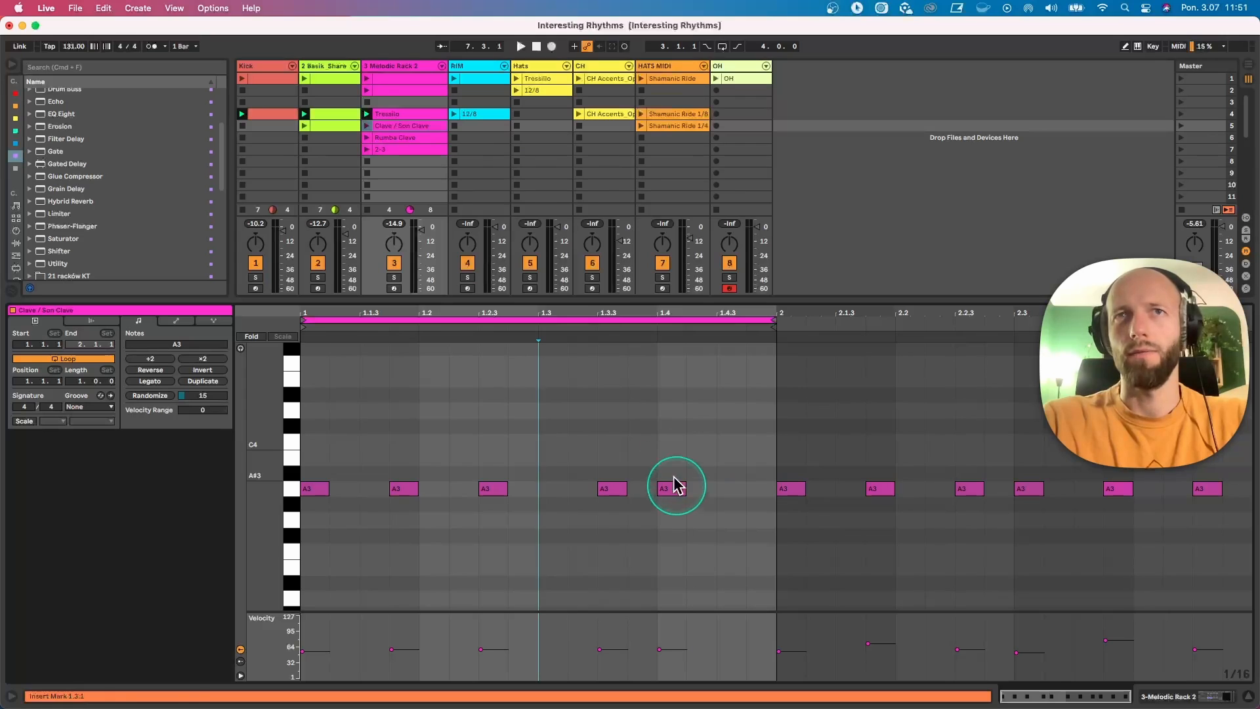
Step: Audition the Clave / Son Clave clip, alternating it with the Tresillo clip for comparison
left_click(368, 126)
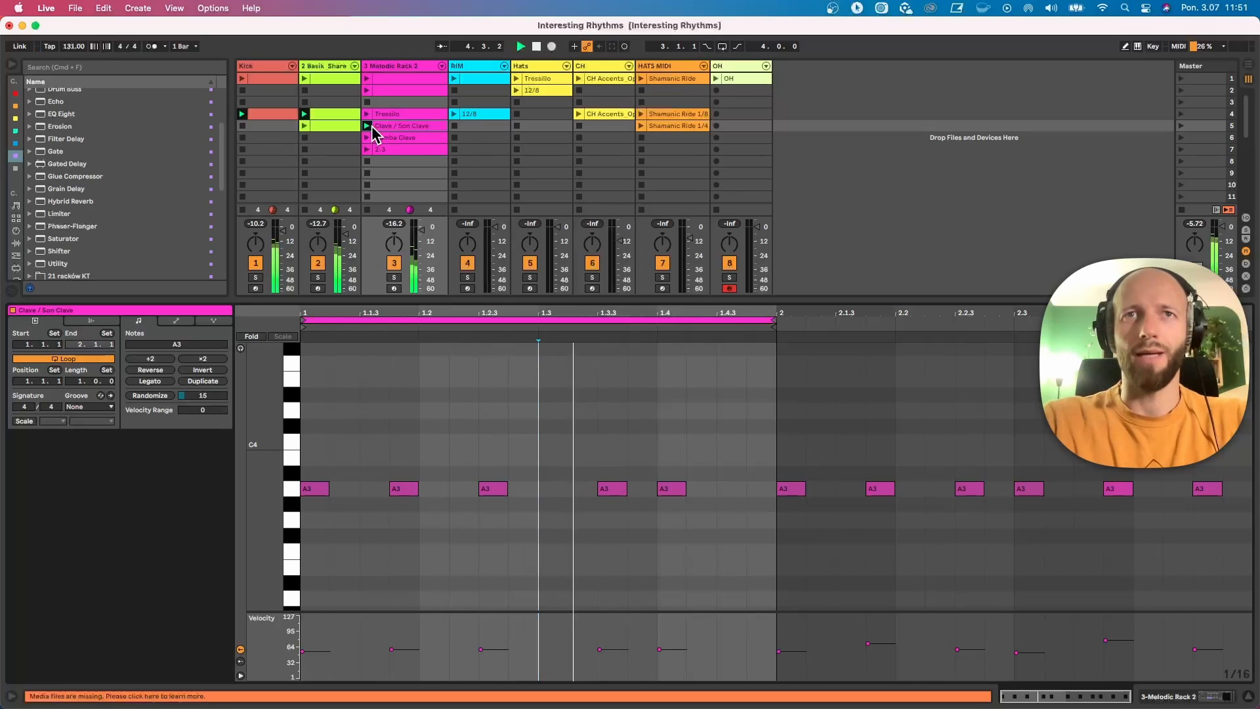
left_click(370, 125)
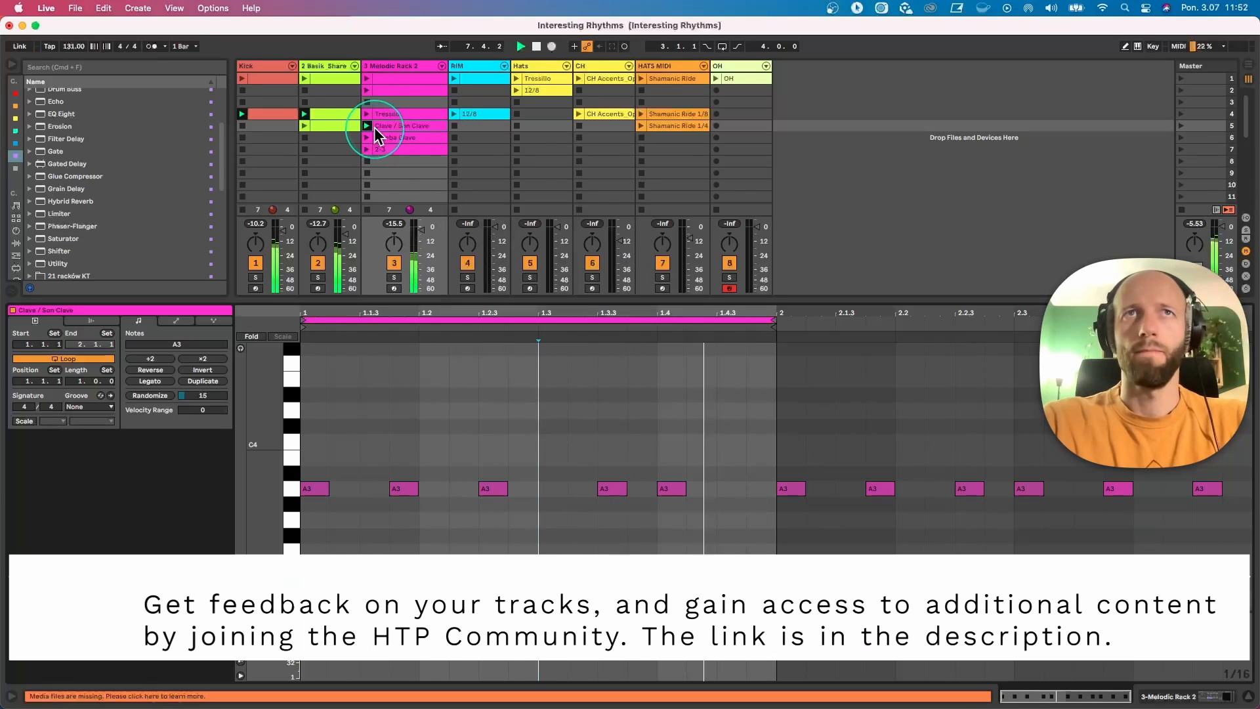
left_click(365, 112)
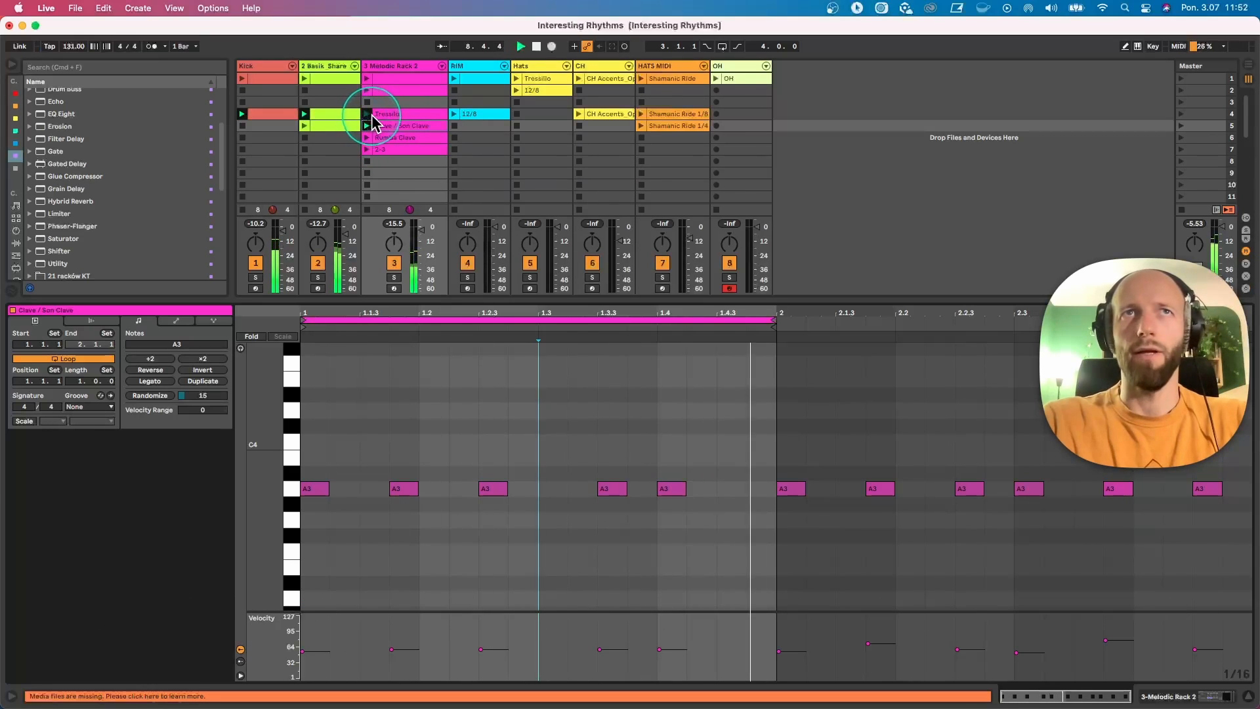
left_click(381, 112)
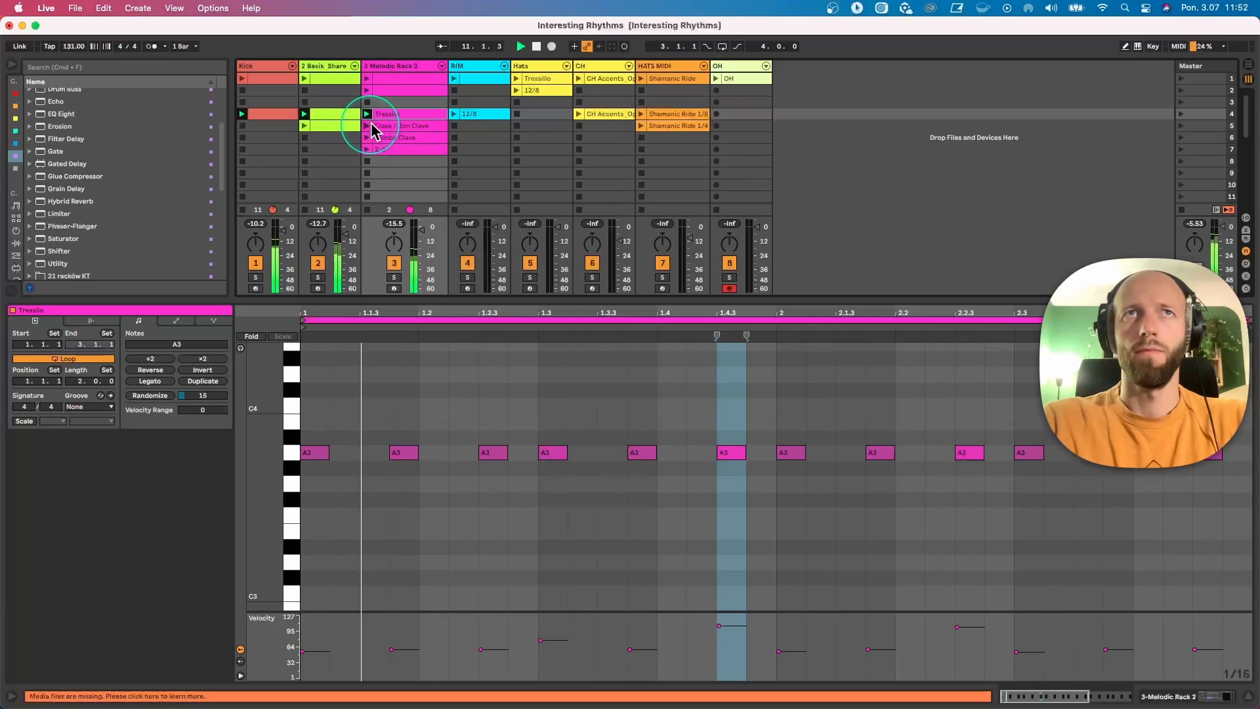
left_click(367, 125)
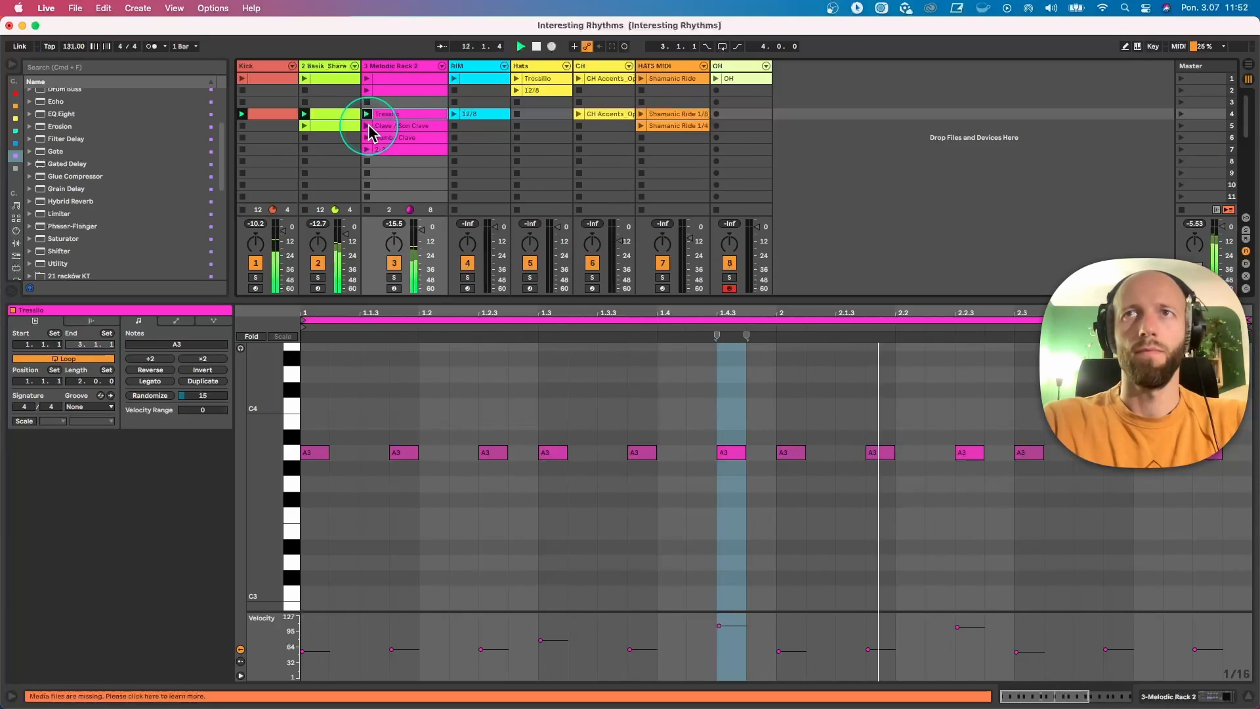
Step: Duplicate the Clave / Son Clave loop to two bars, replace bar 1 with two repeats of the three-note tresillo pattern, and audition it
left_click(404, 123)
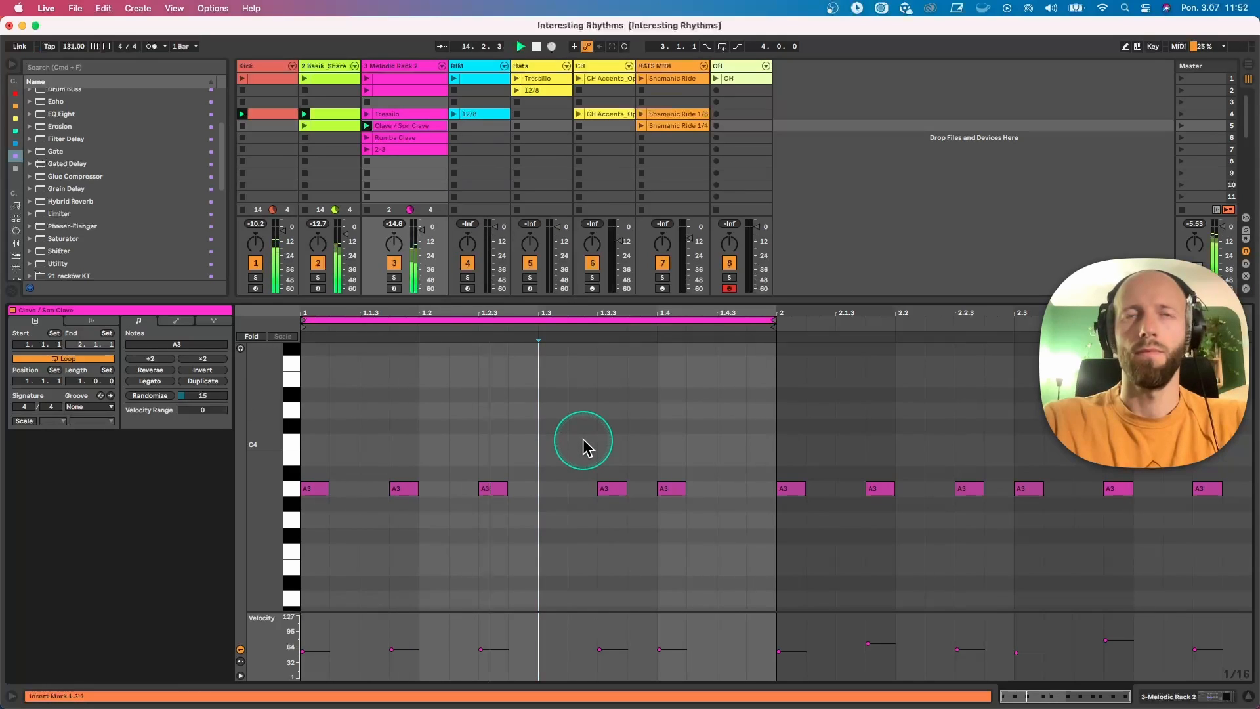
left_click(202, 381)
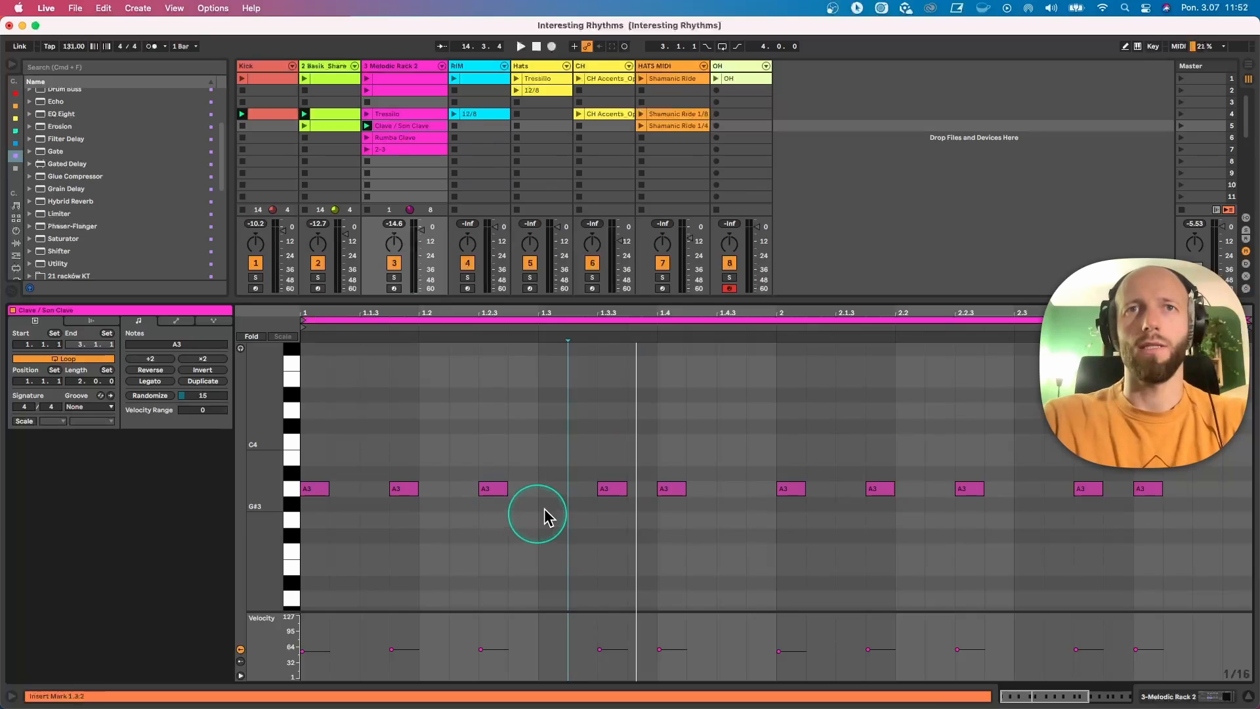
left_click_drag(744, 474, 289, 484)
key("Delete")
key("super+d")
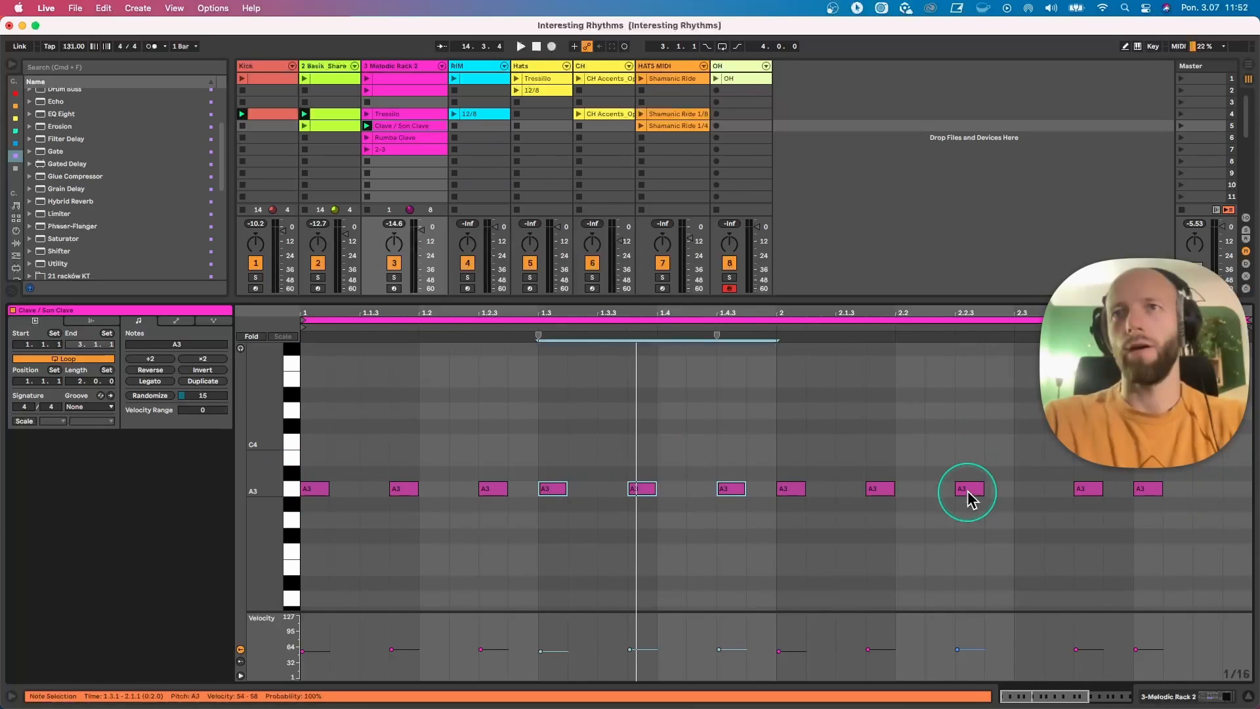
left_click(365, 127)
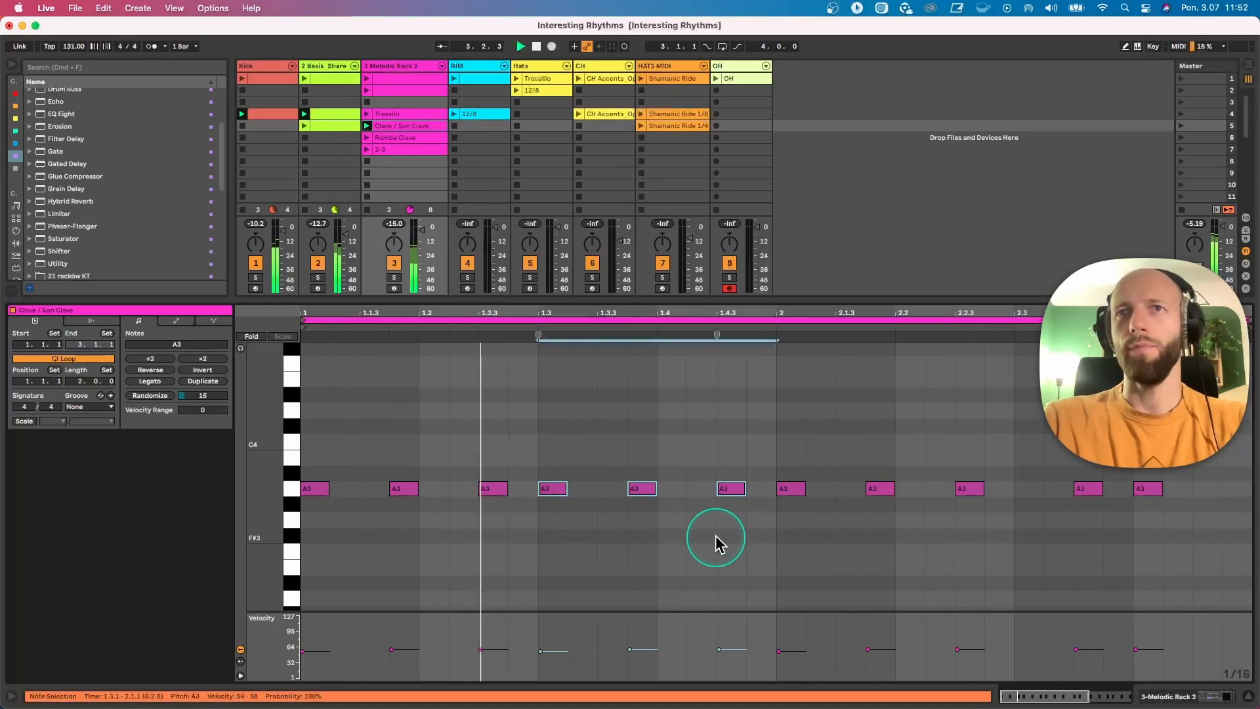
key("space")
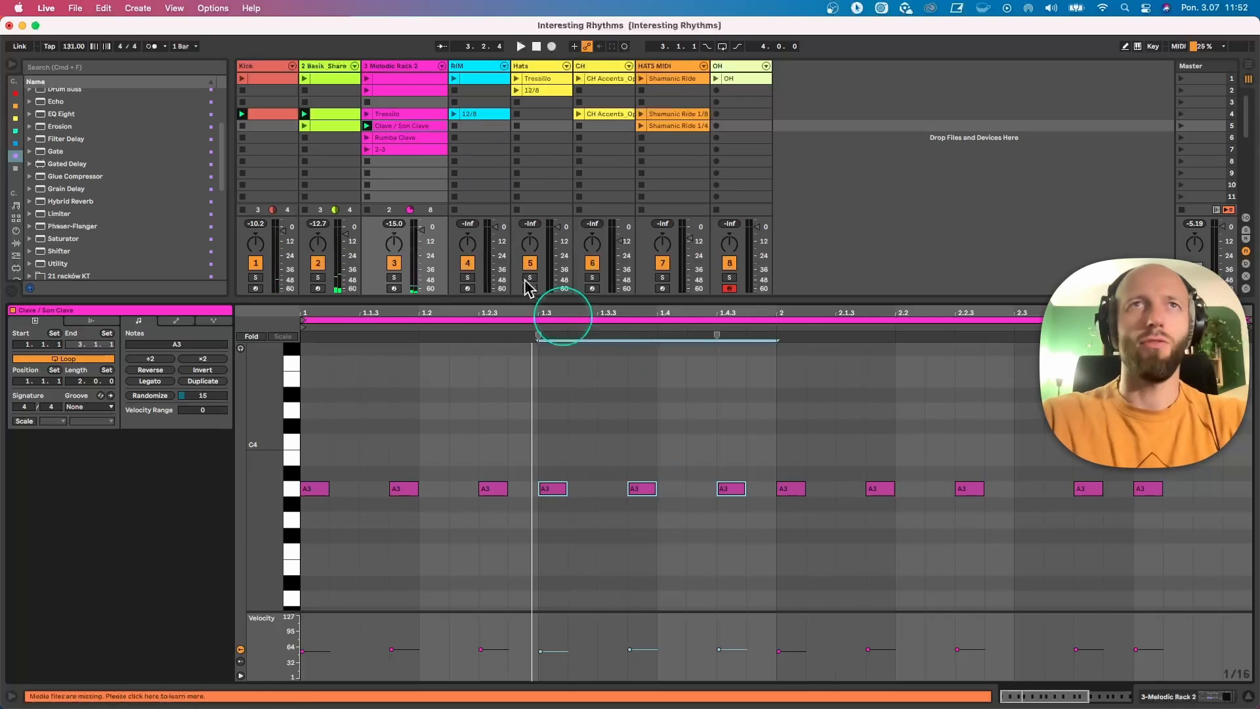
Step: Undo the bar 1 note changes and the loop duplication in the Clave / Son Clave clip
key("super+z")
key("super+z")
key("super+z")
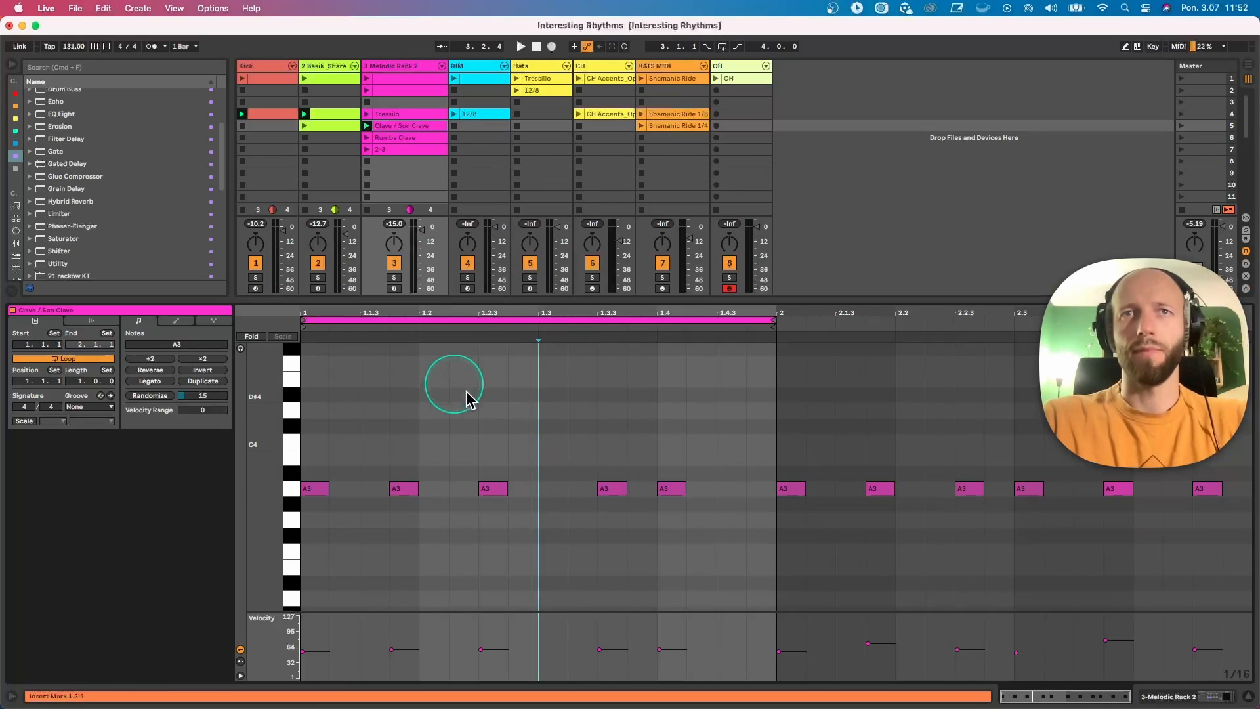
Step: Duplicate the original Clave / Son Clave pattern so its loop spans two bars
left_click(203, 381)
left_click(835, 493)
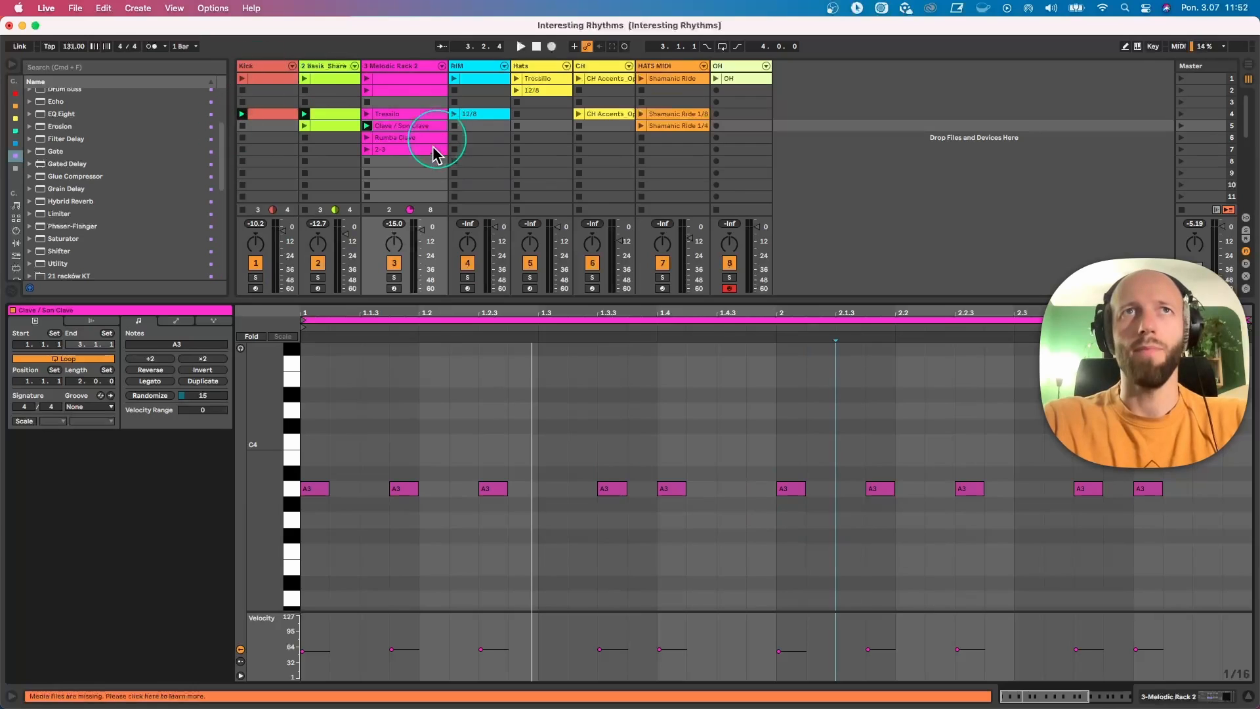
Step: Open the Rumba Clave clip, examine its third note, and audition the clip alternating with Clave / Son Clave
left_click(415, 137)
left_click(517, 491)
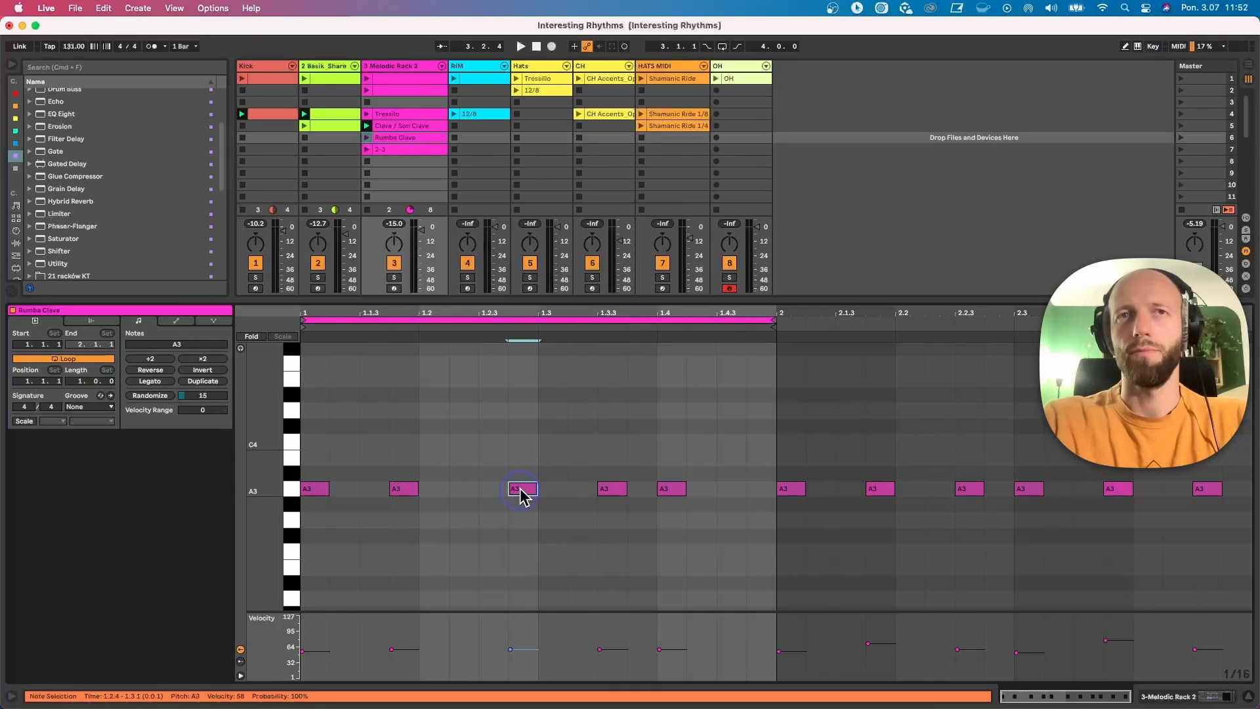
left_click(367, 137)
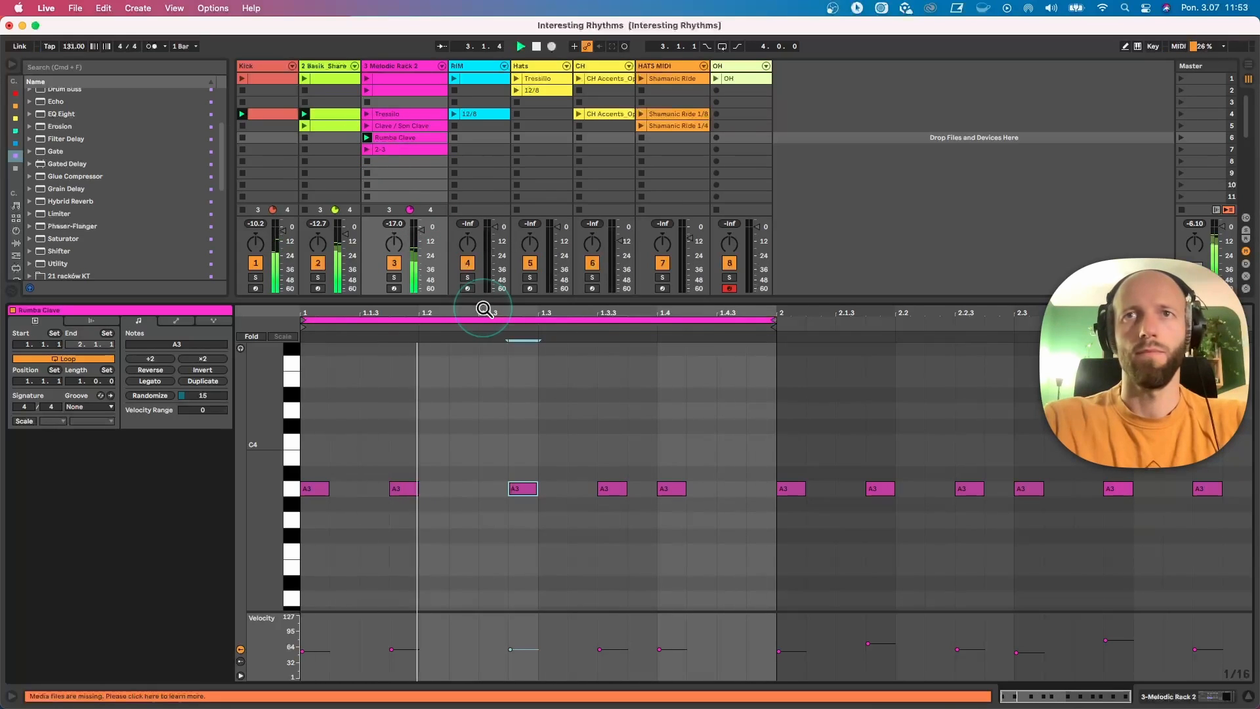
left_click(368, 126)
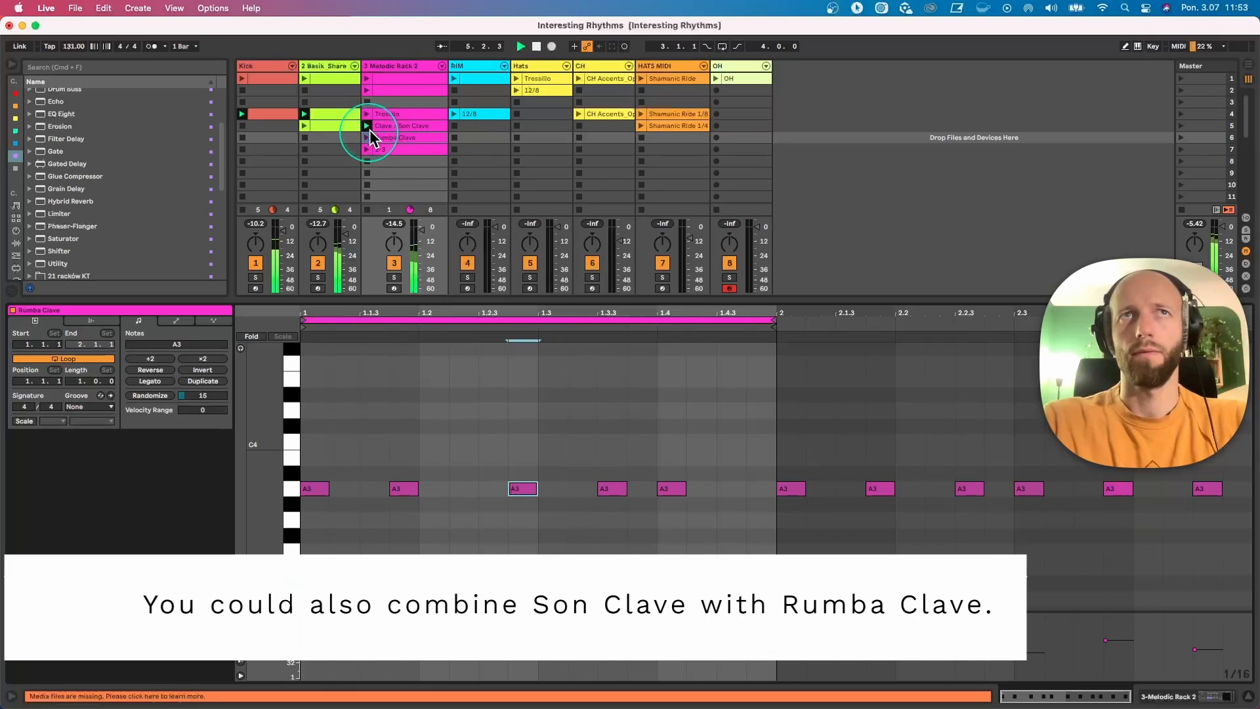
left_click(368, 137)
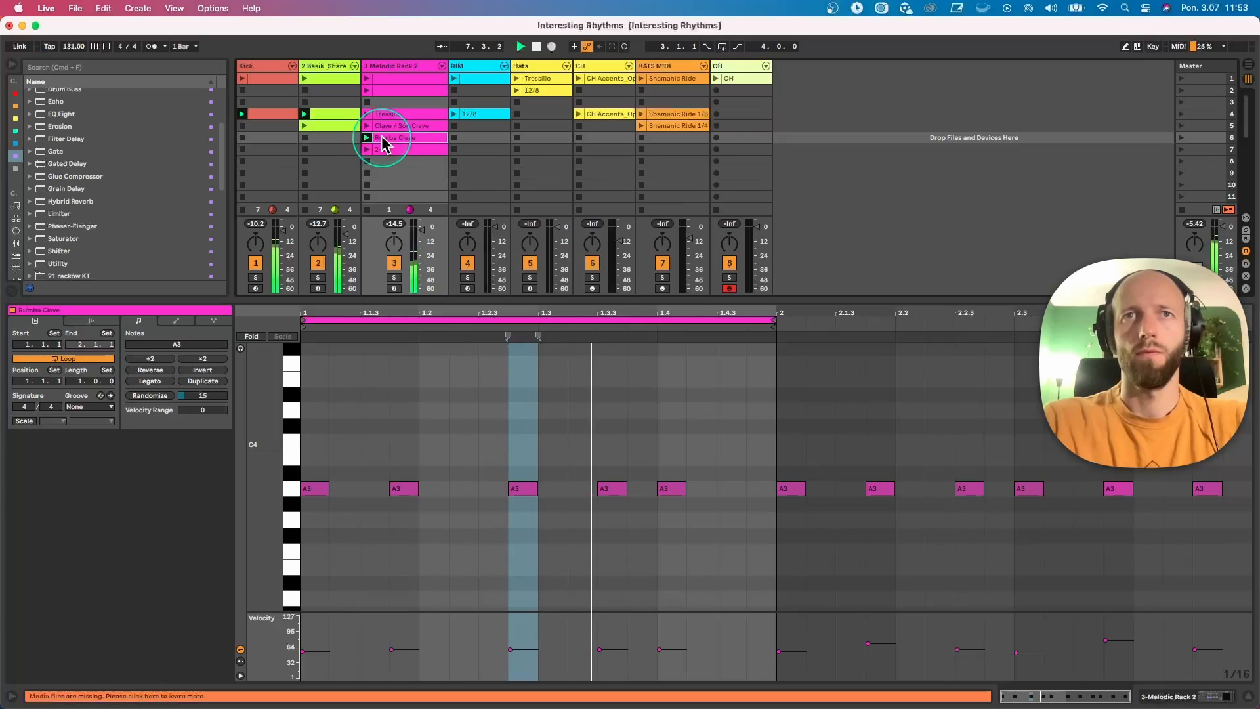
Step: Stop the Rumba Clave playback, switch the melodic track back to Tresillo, and audition it with the Hats Tressilo clip
key("space")
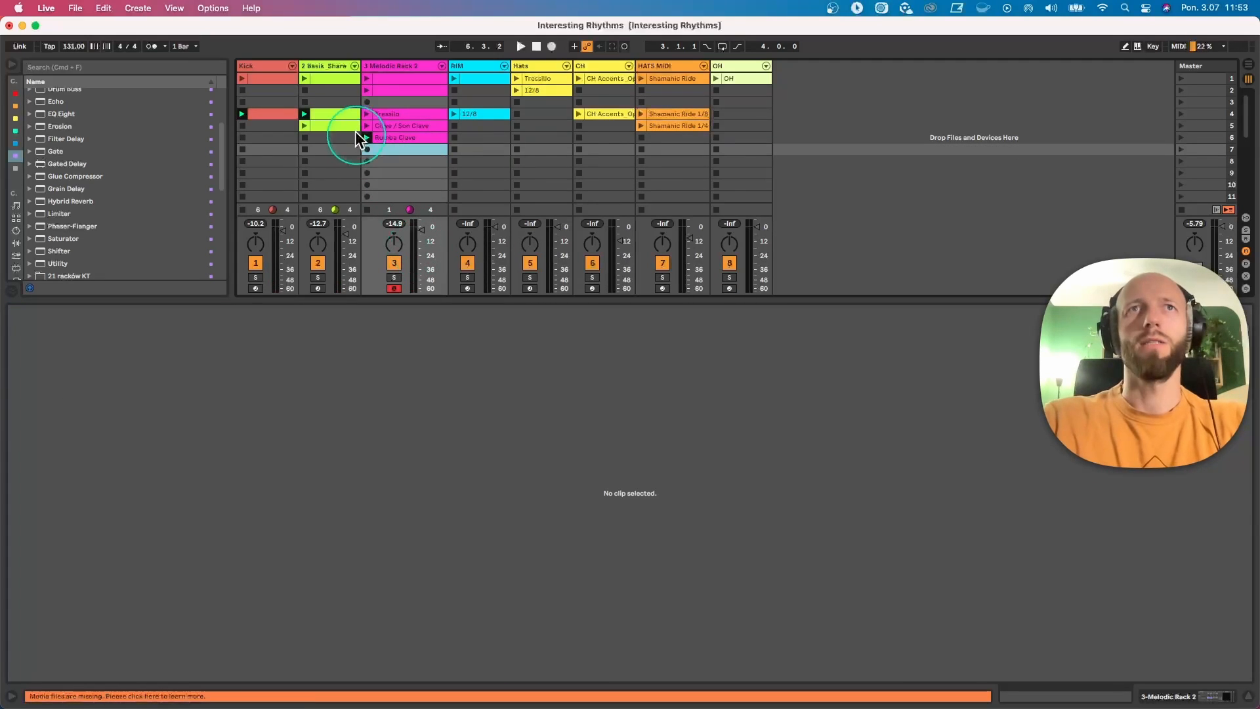
left_click(365, 114)
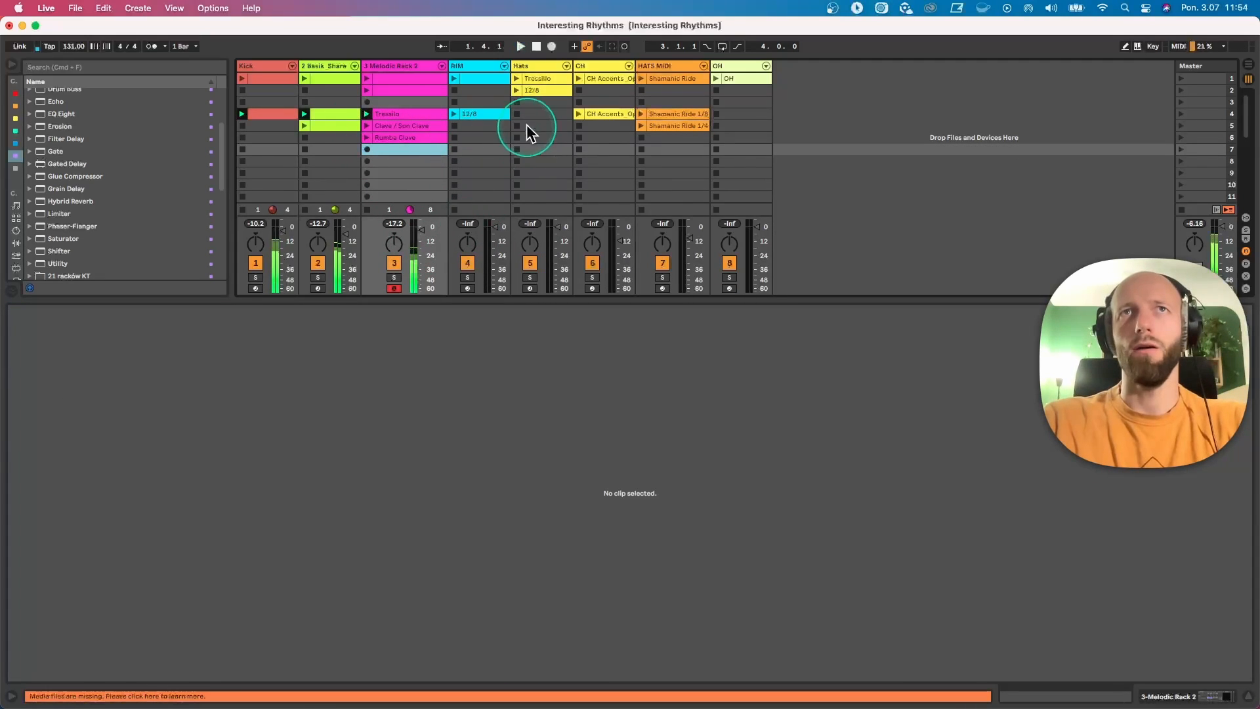
left_click_drag(526, 304, 544, 473)
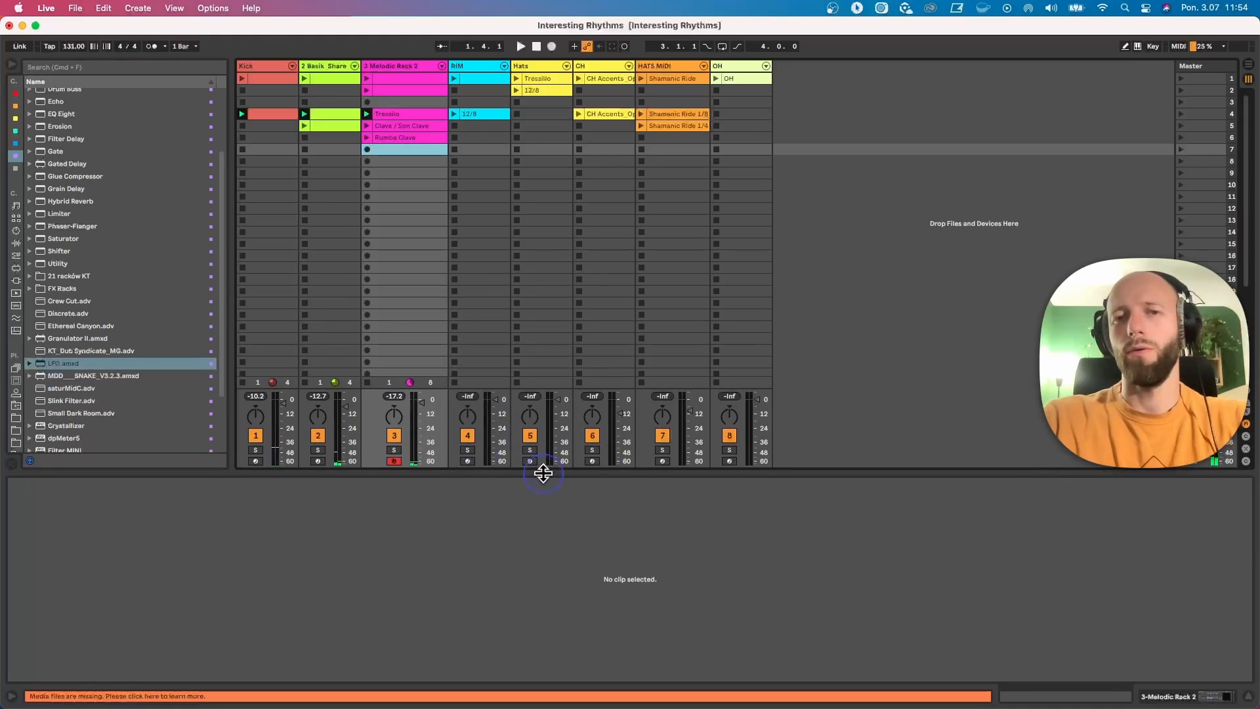
left_click(548, 78)
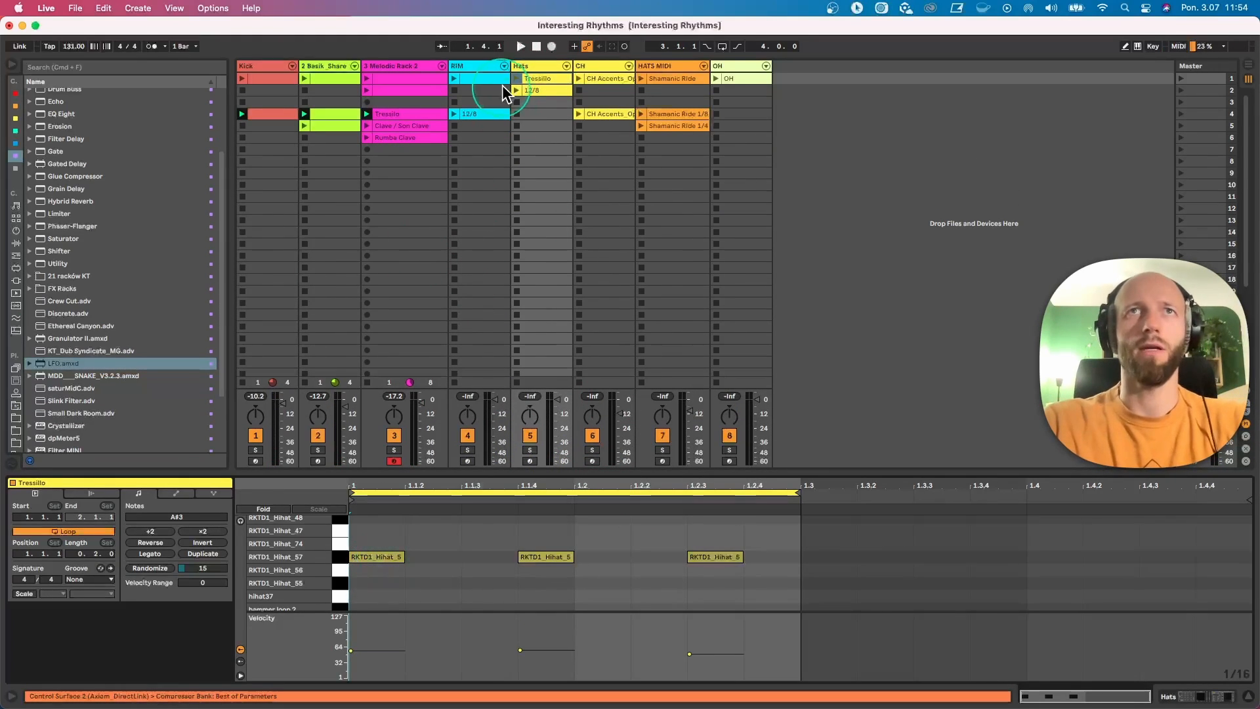
left_click(516, 79)
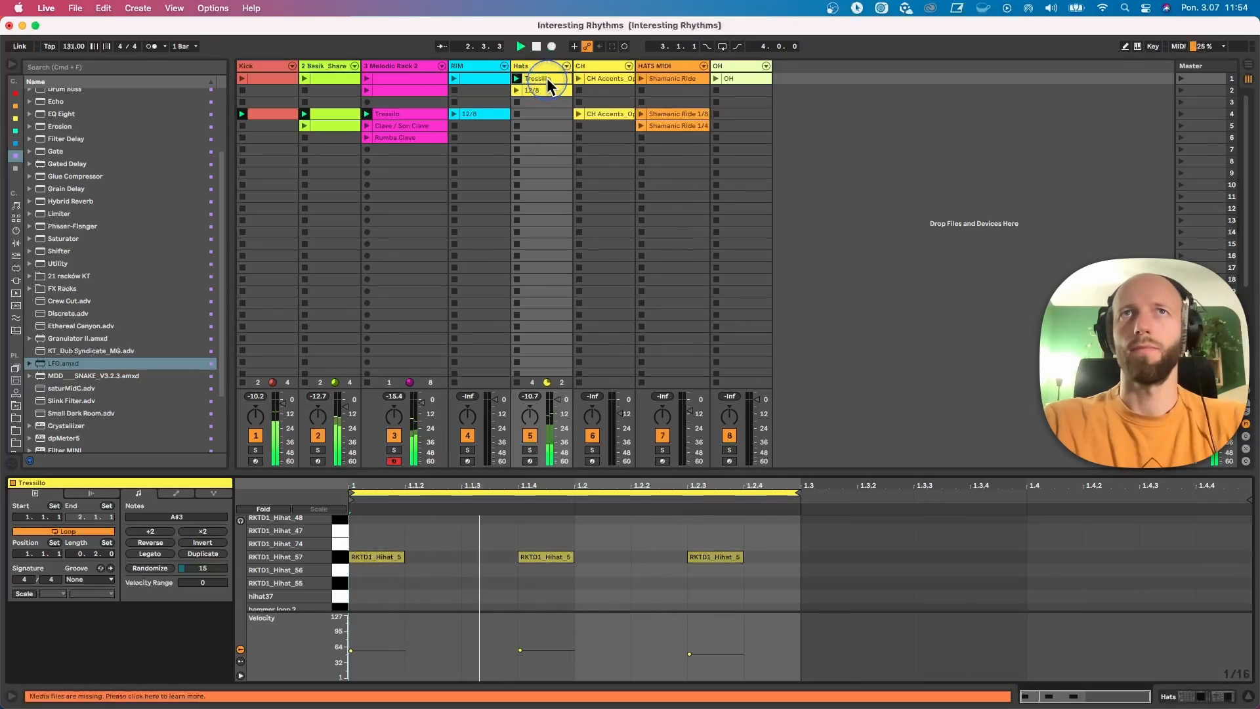
Step: Examine the unfolded Echo device in the Hats track's chain while the Tressilo clip plays, and stop the Hats clip
left_click(543, 67)
double_click(543, 68)
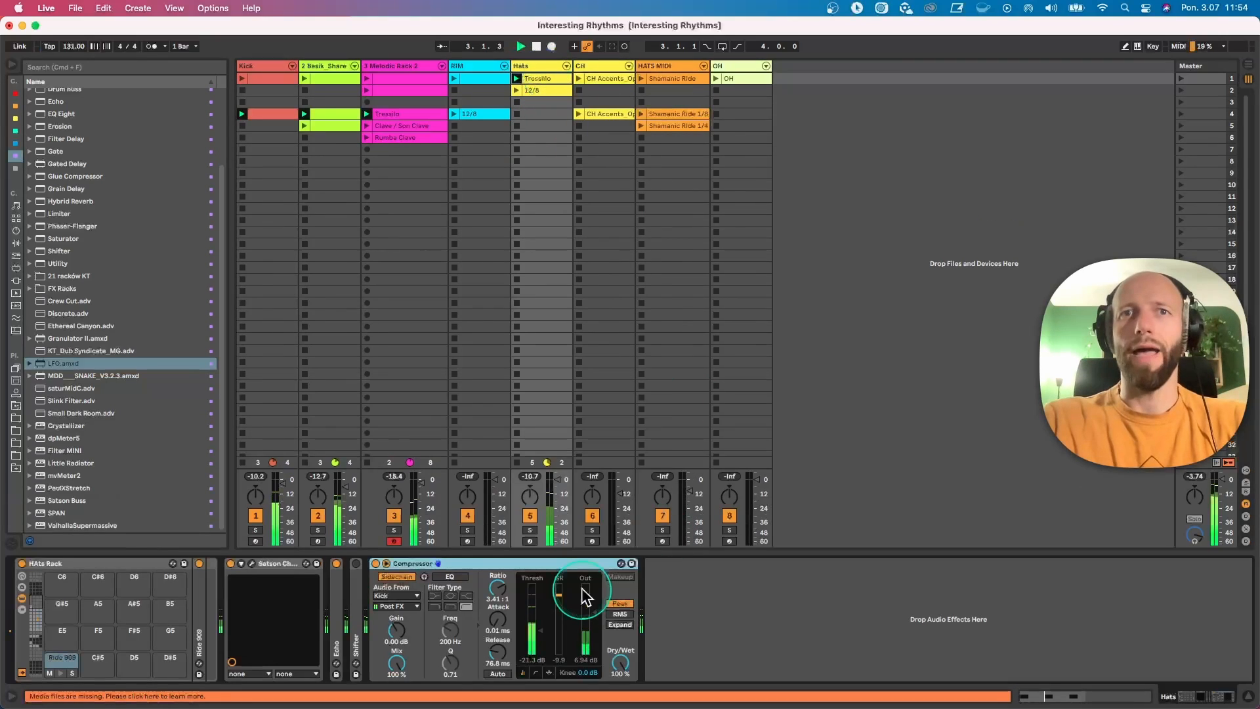
double_click(336, 608)
left_click(617, 591)
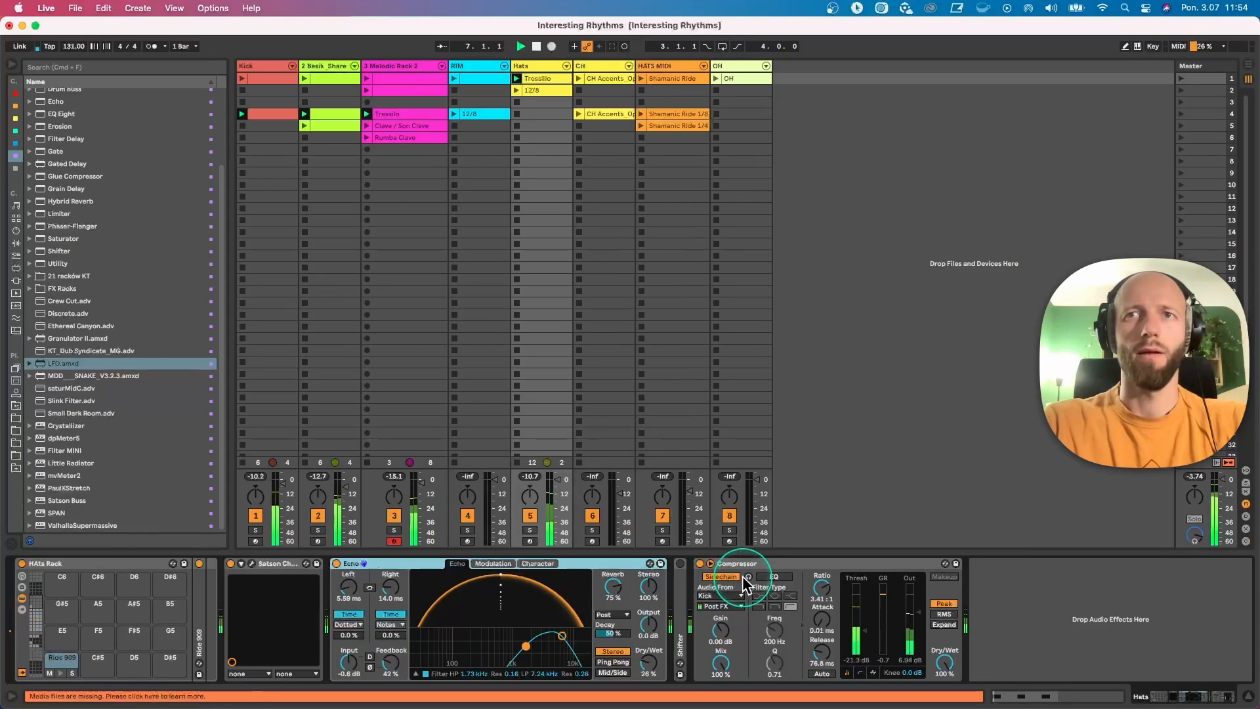
left_click(519, 103)
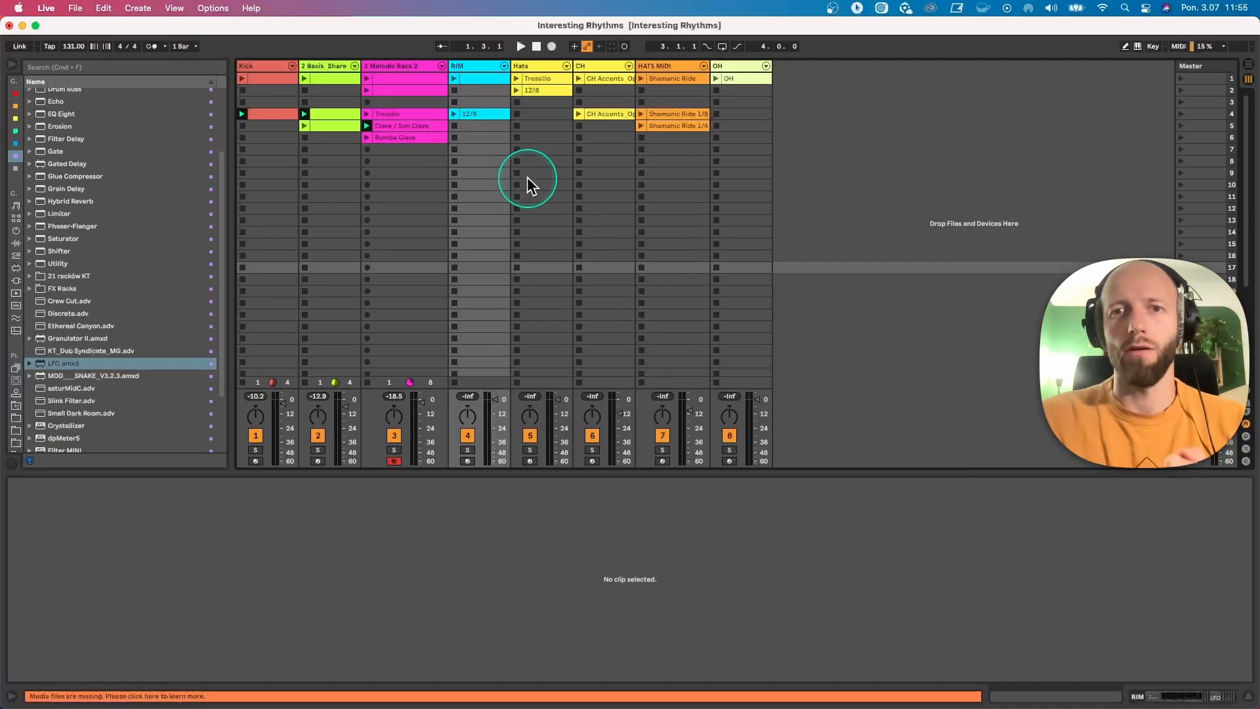
Step: Open the RIM 12/8 clip in an enlarged note editor on a 1/16 grid and shorten its loop to 0.3.0
left_click(480, 114)
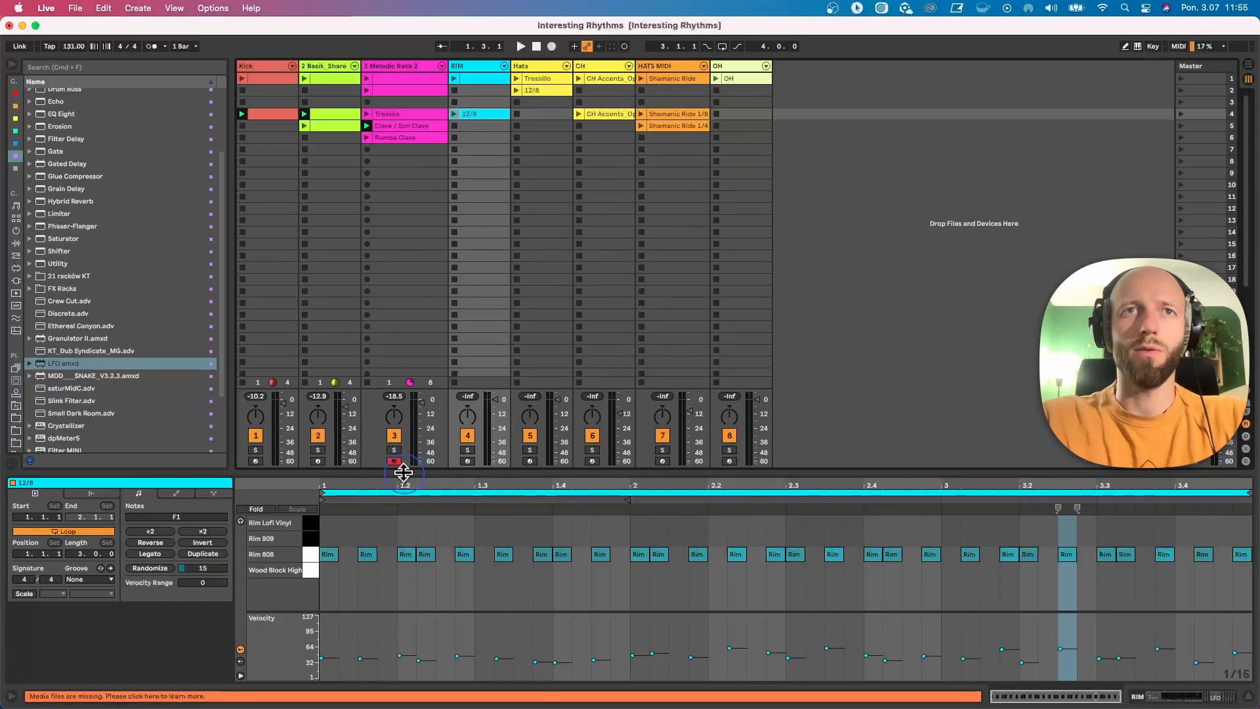
left_click_drag(403, 471, 407, 311)
left_click(732, 346)
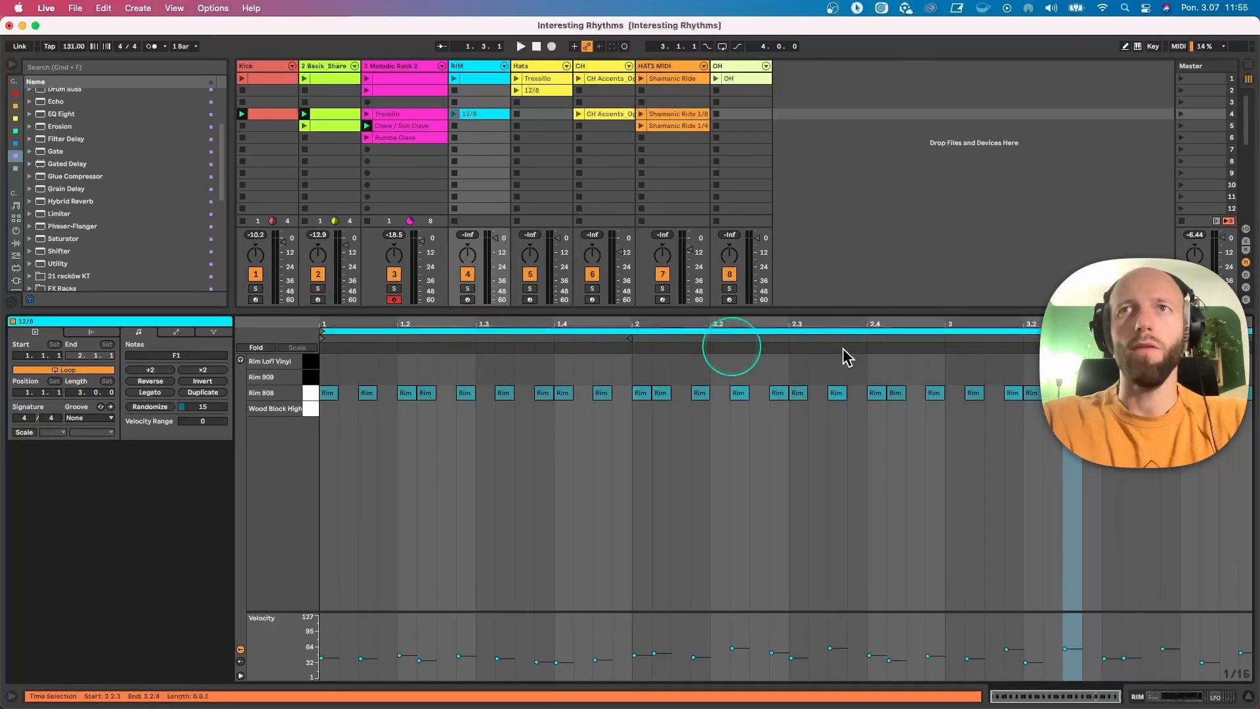
left_click_drag(1236, 328, 782, 363)
right_click(636, 542)
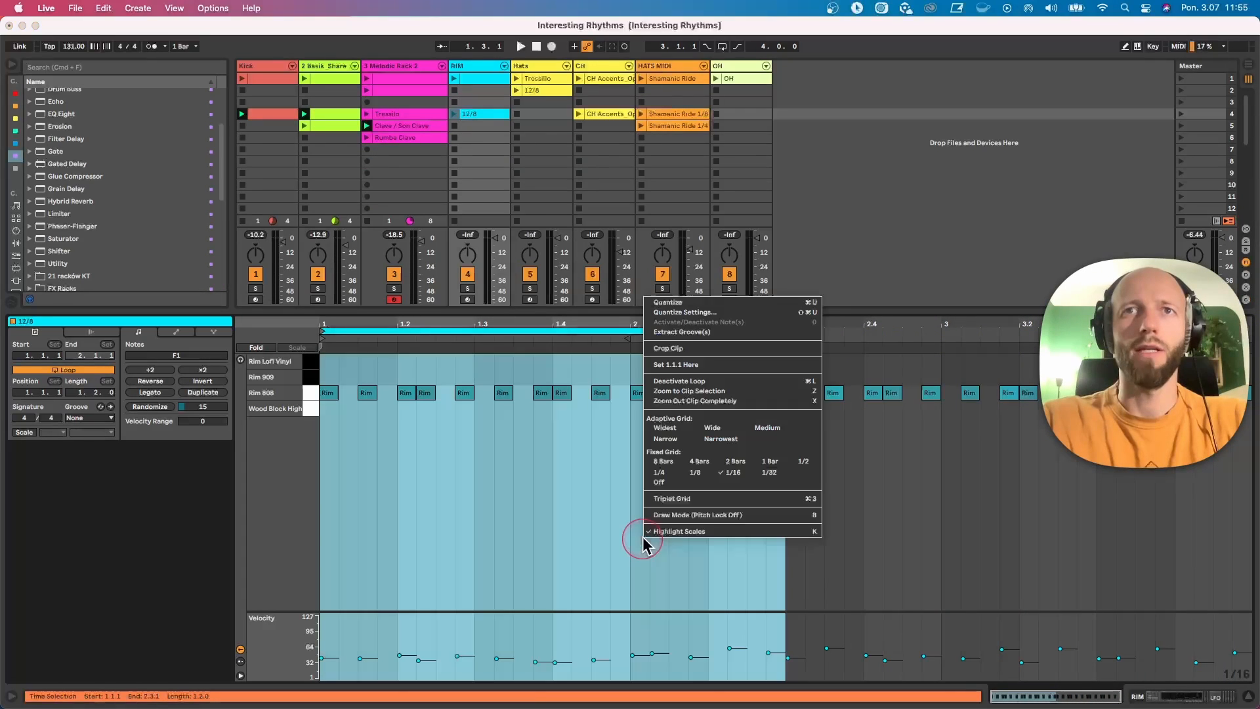
left_click(733, 476)
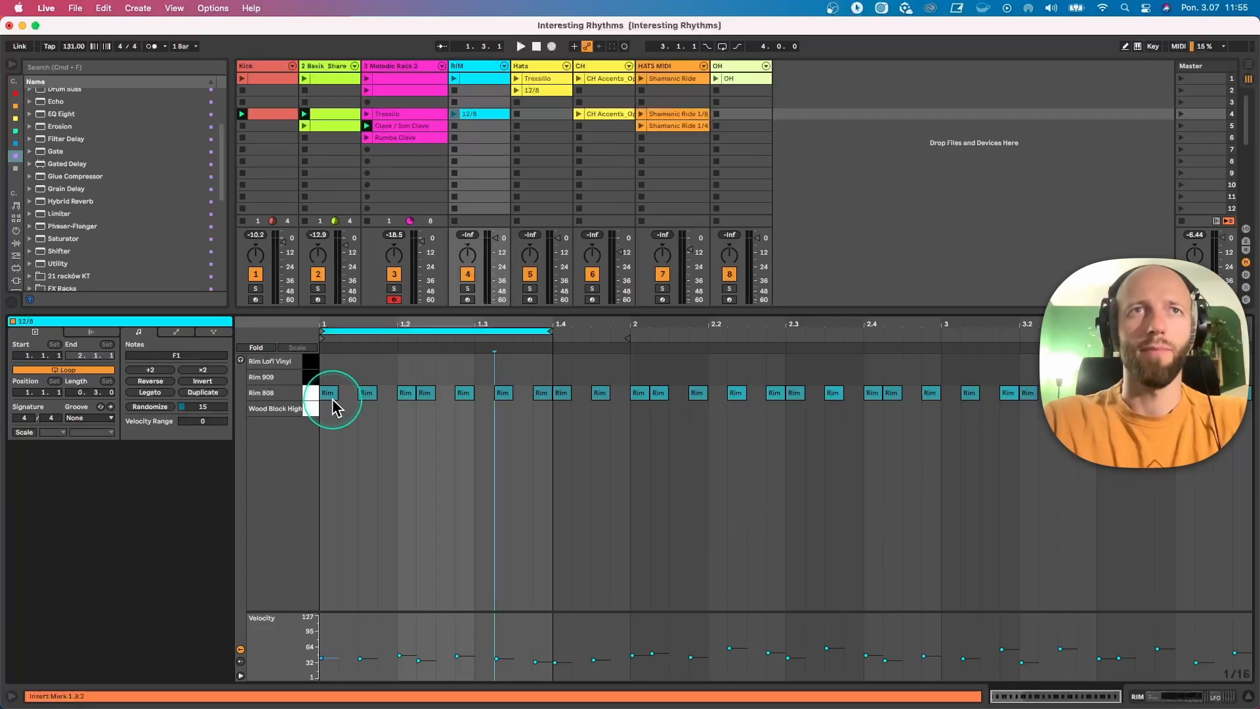
left_click(362, 393)
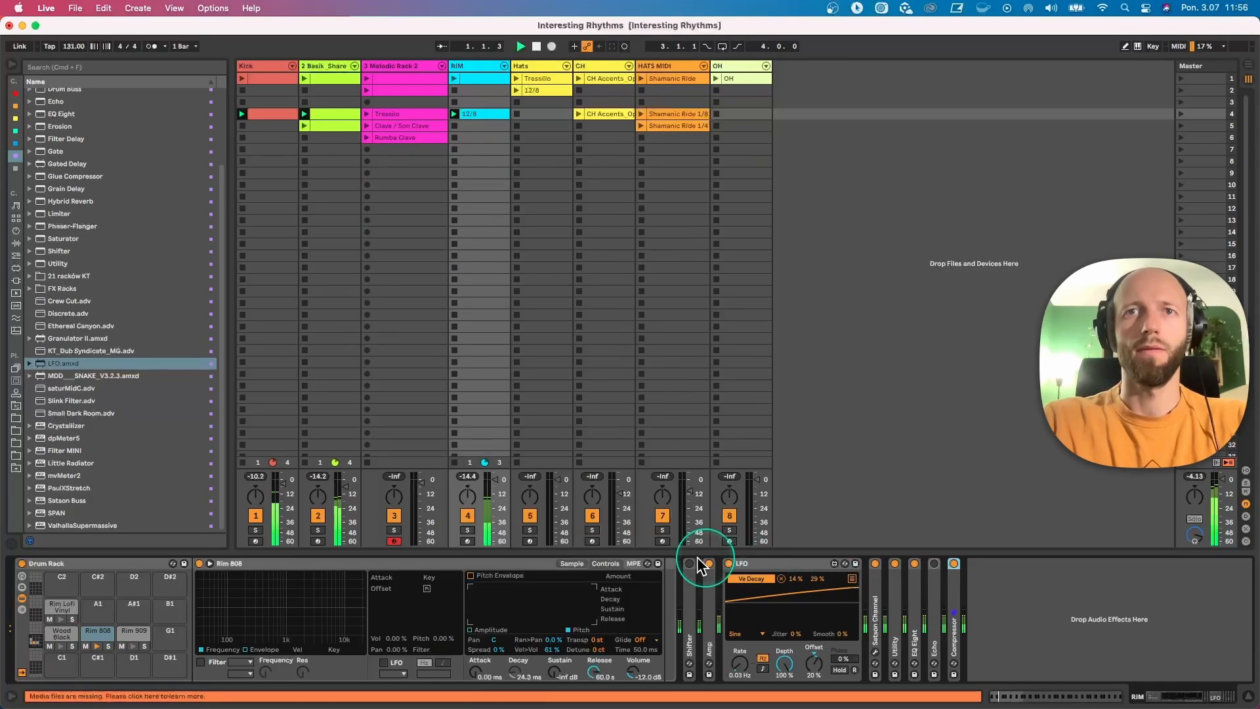
Step: Extend the loop of the RIM 12/8 clip to three full bars and audition it over the kick and shaker
left_click(480, 115)
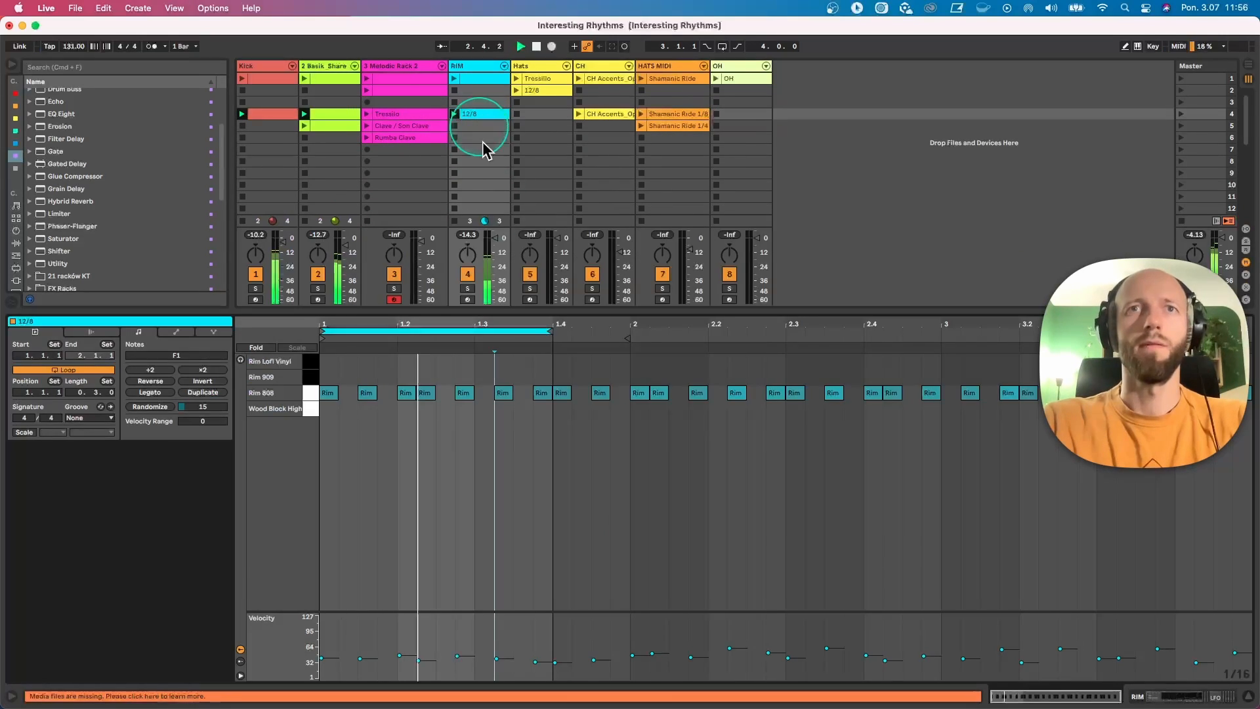
left_click(551, 349)
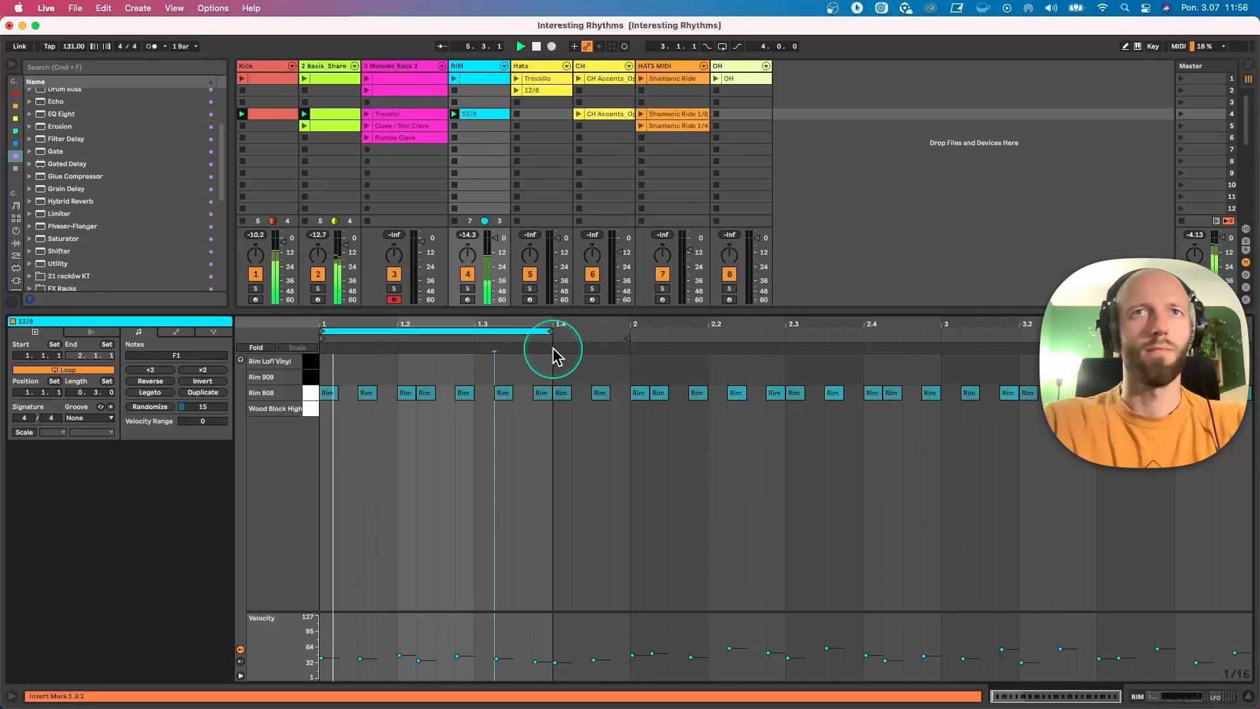
left_click_drag(545, 331, 1243, 342)
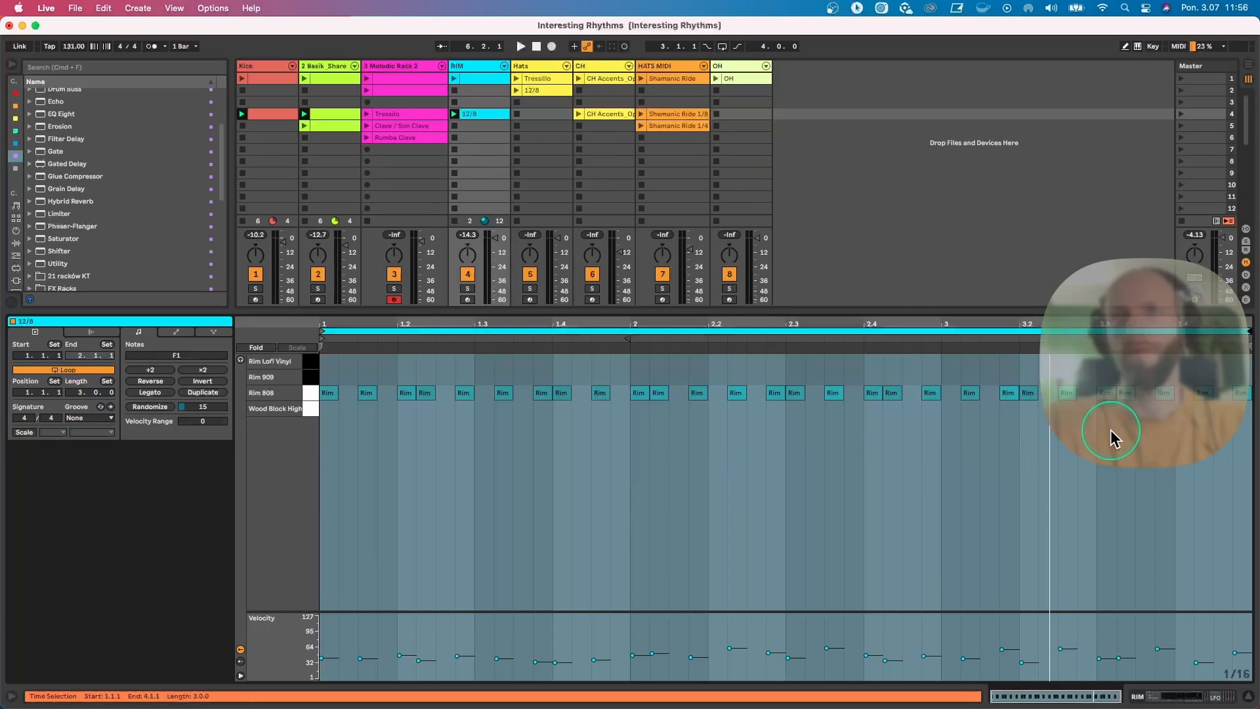
left_click(464, 116)
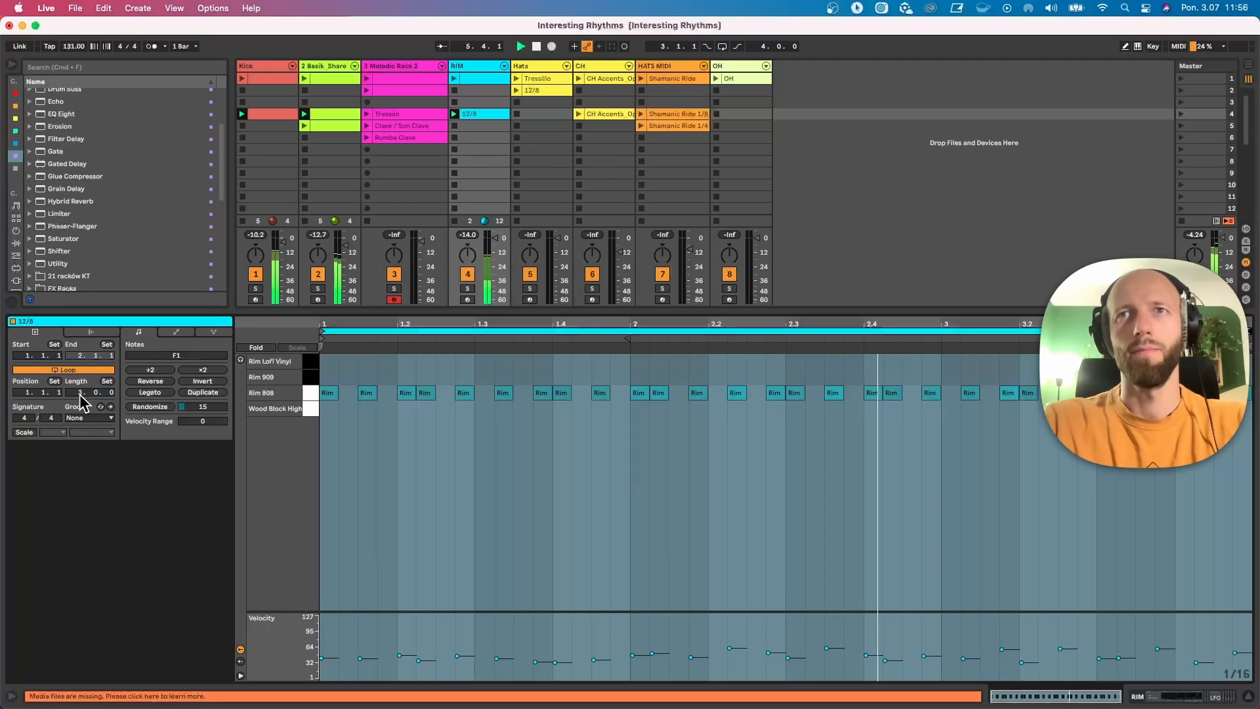
Step: Set the RIM track's LFO mapping range for Ve Decay to 9–27 %, unfold Echo, and fold the LFO
double_click(471, 65)
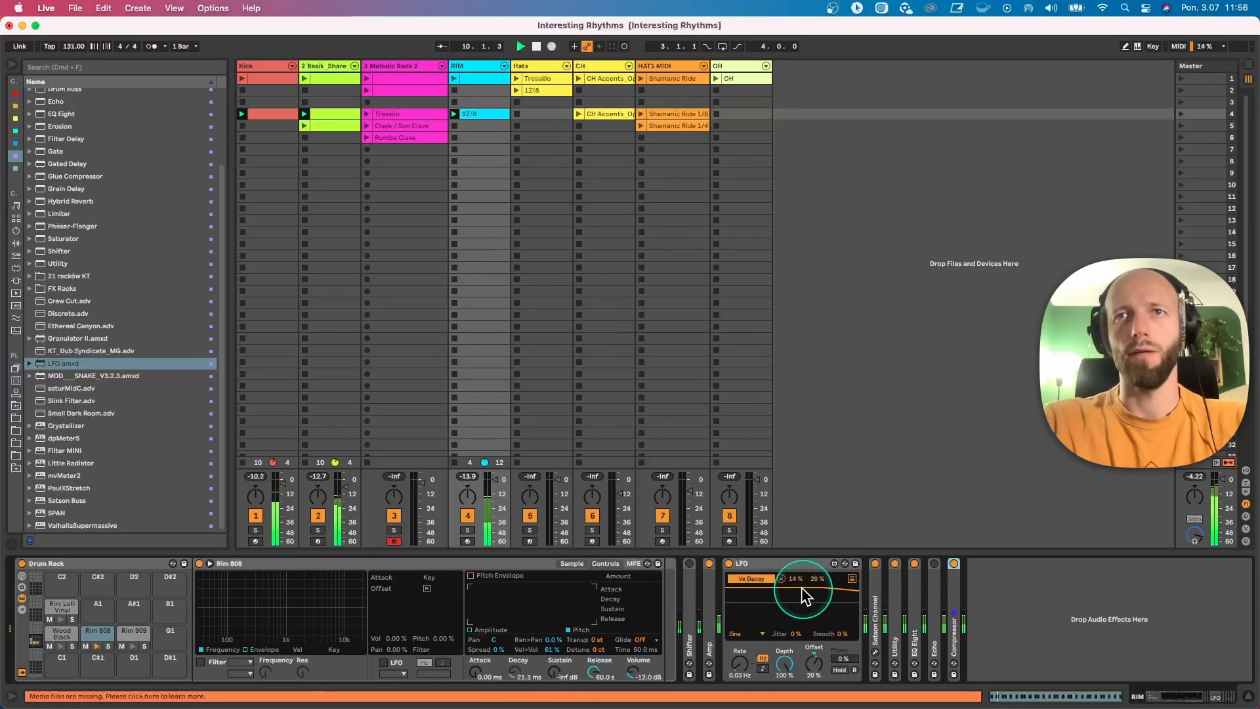
left_click_drag(818, 578, 818, 582)
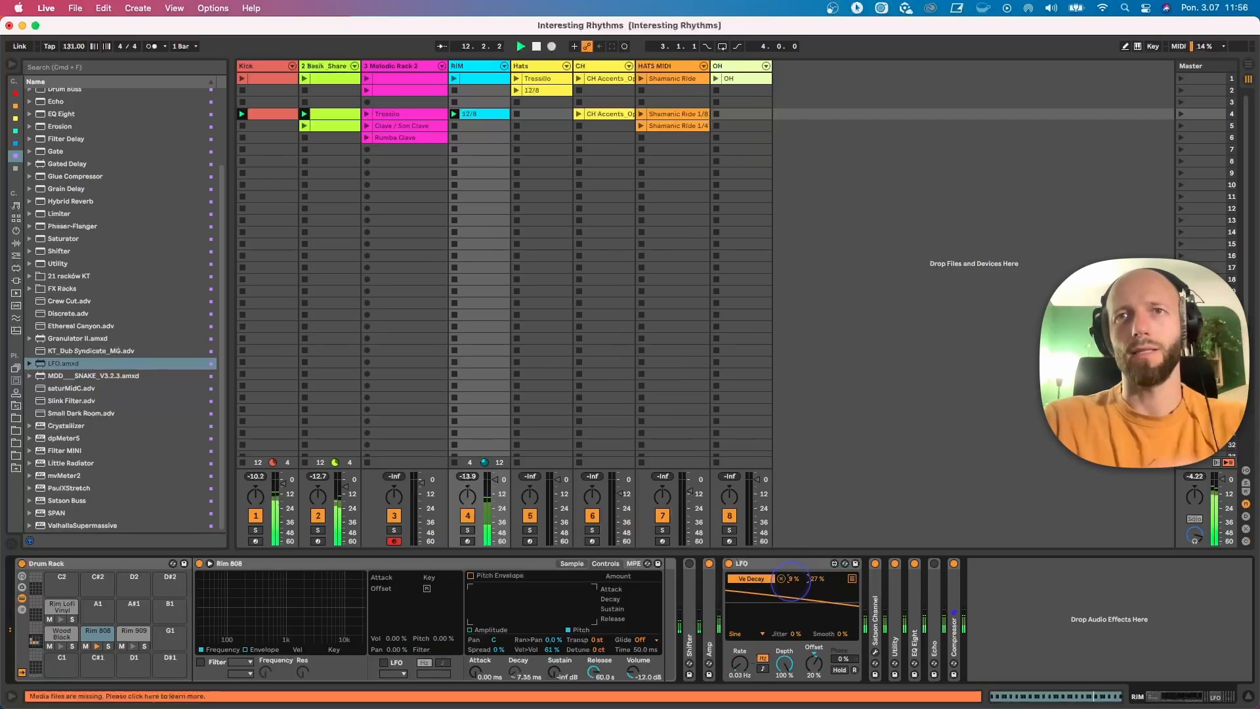
double_click(936, 575)
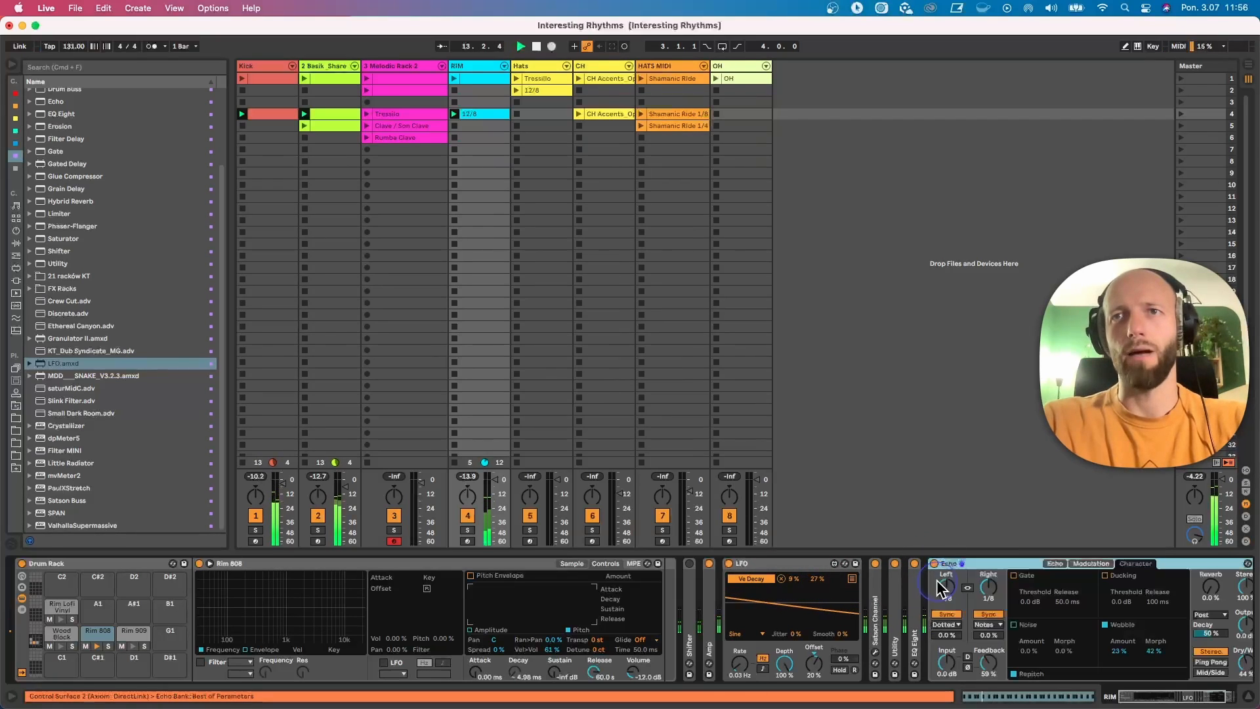
double_click(807, 565)
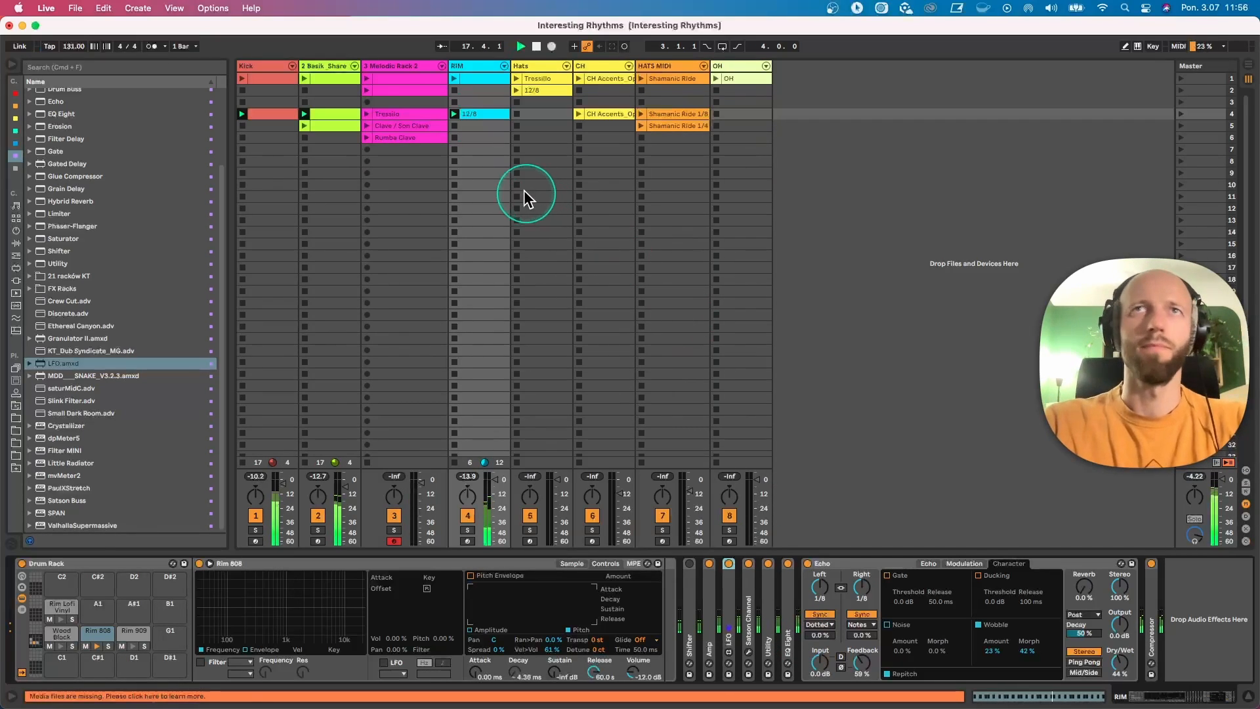
Step: Audition the melodic Tresillo clip together with the RIM 12/8 clip, toggling the RIM track off and on
left_click(367, 115)
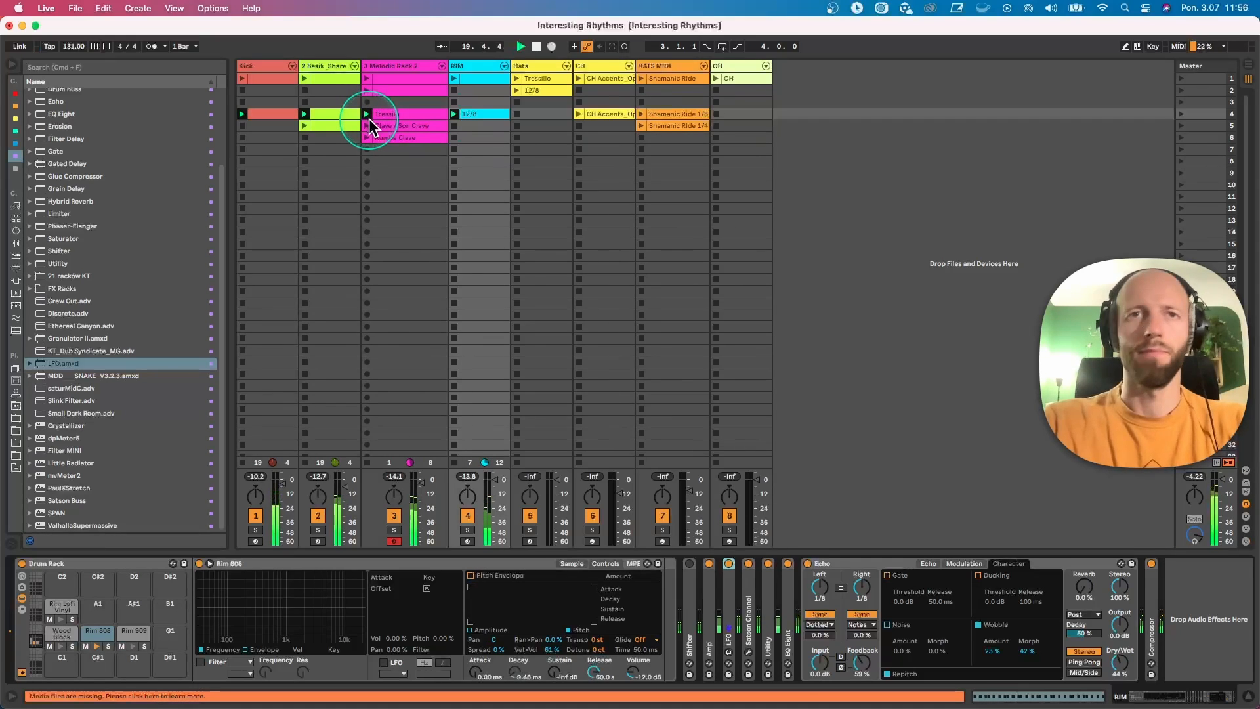
left_click(464, 516)
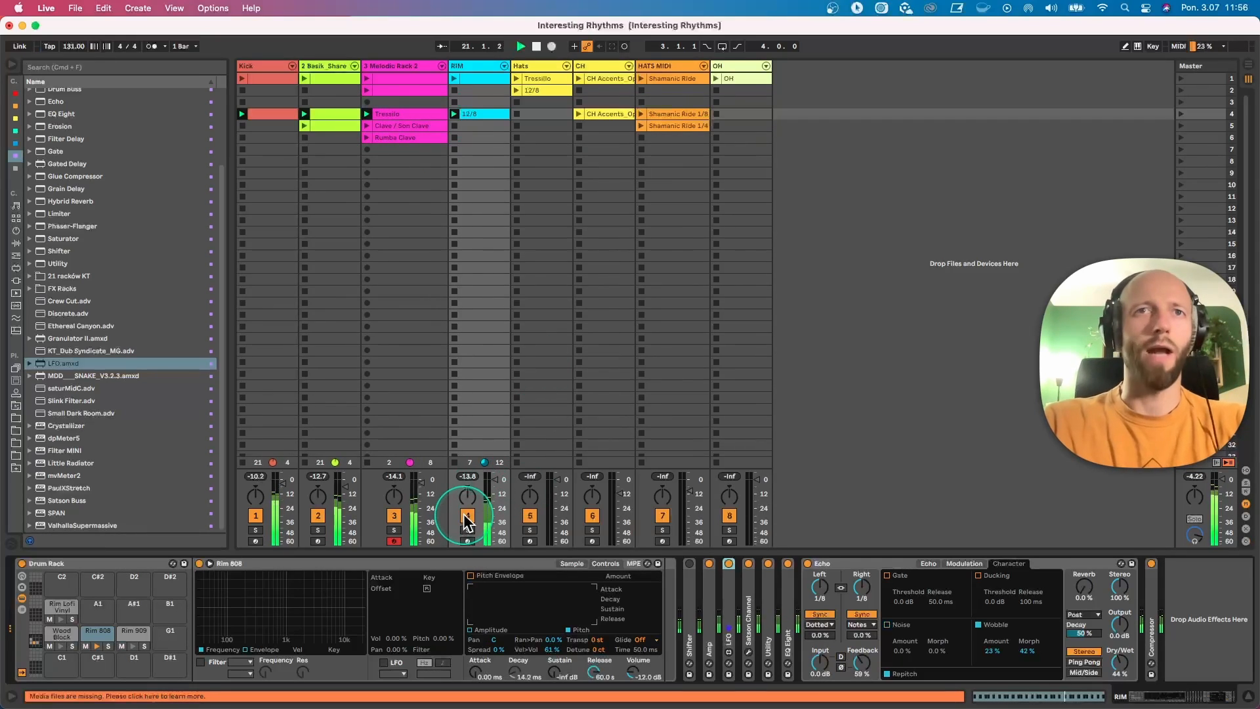
left_click(466, 517)
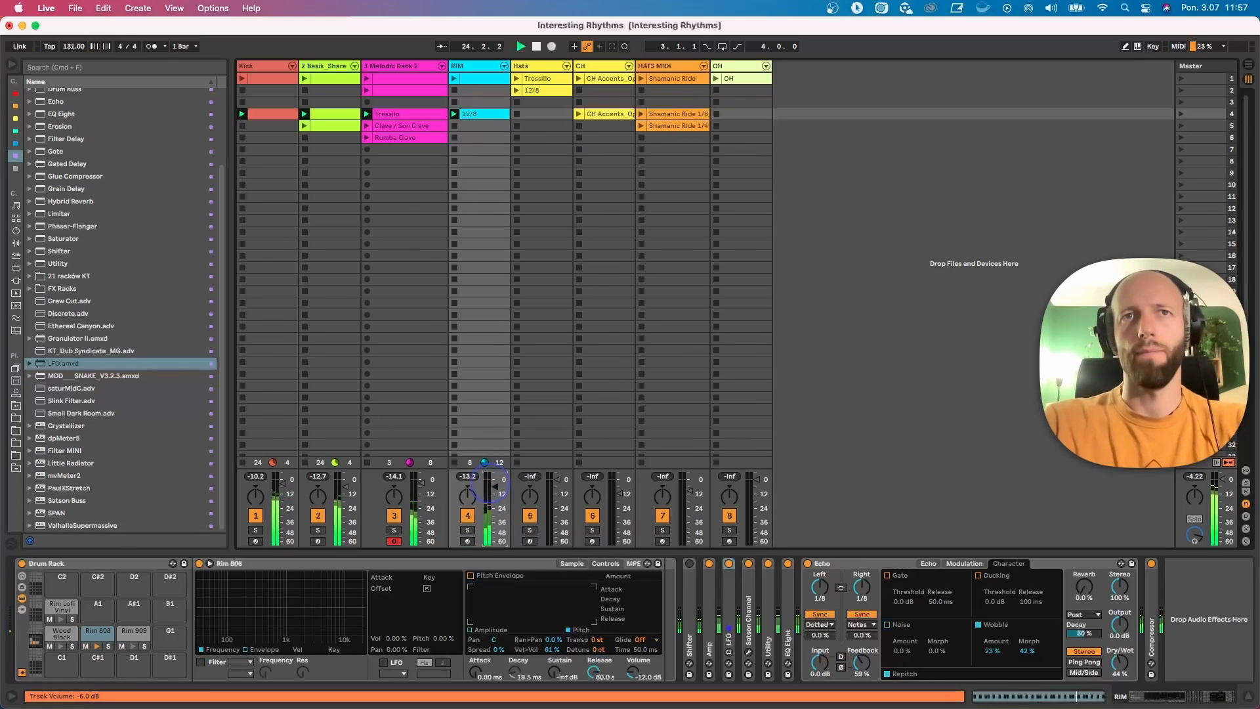
Step: Lower the RIM track's volume to about -7 dB, restart playback, and fine-tune the level against the Tresillo melody
left_click_drag(490, 484, 492, 484)
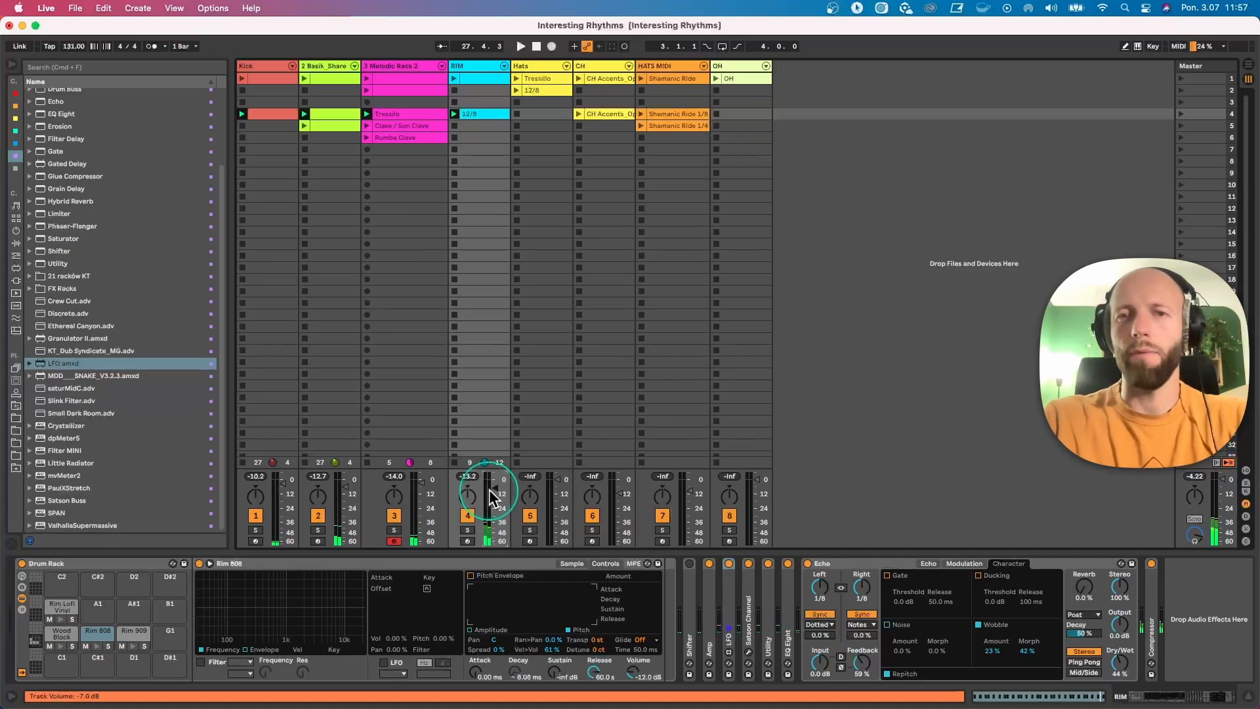
key("space")
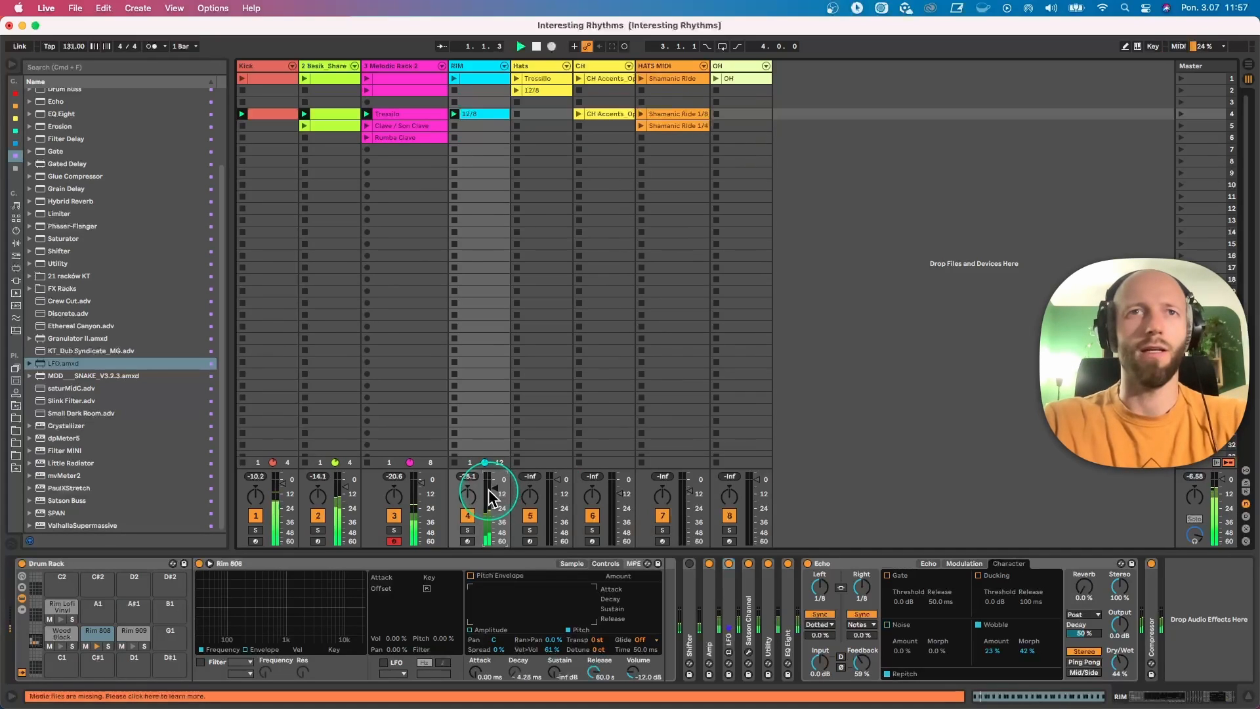
left_click_drag(492, 493, 492, 490)
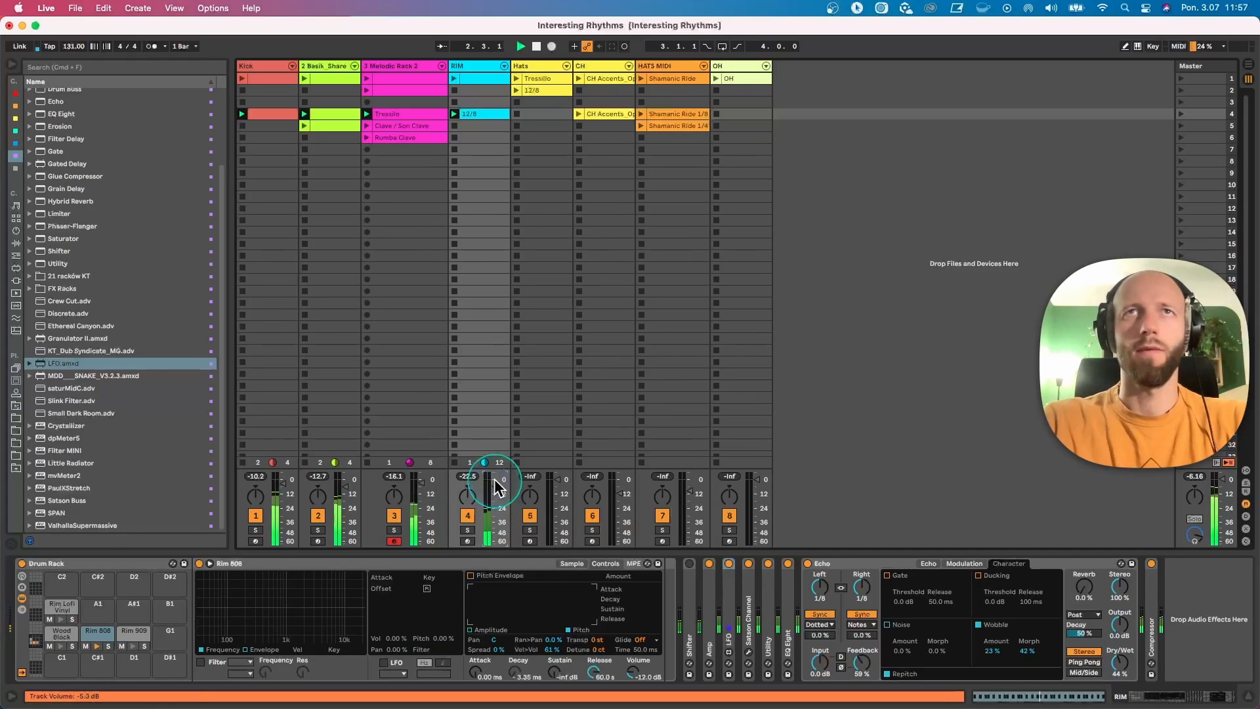
Step: Open the Hats 12/8 clip and audition it with the OH clip over the running Tresillo and RIM parts
double_click(479, 114)
left_click(534, 90)
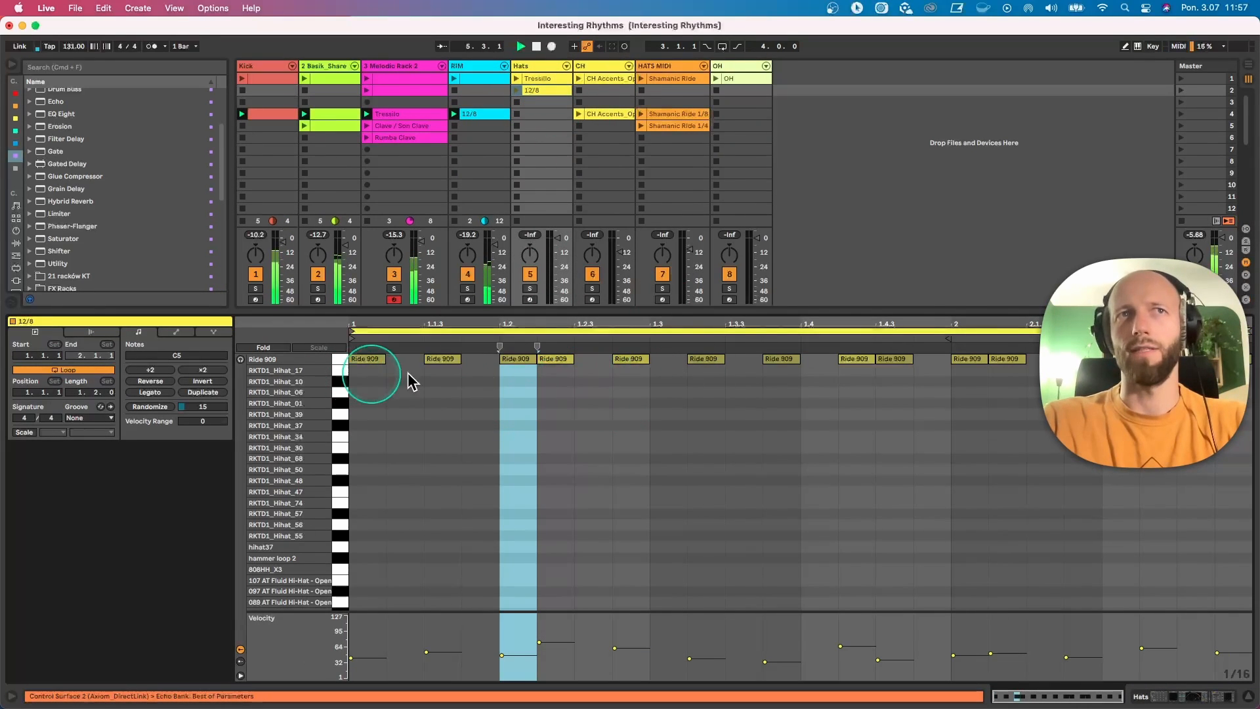
left_click(518, 90)
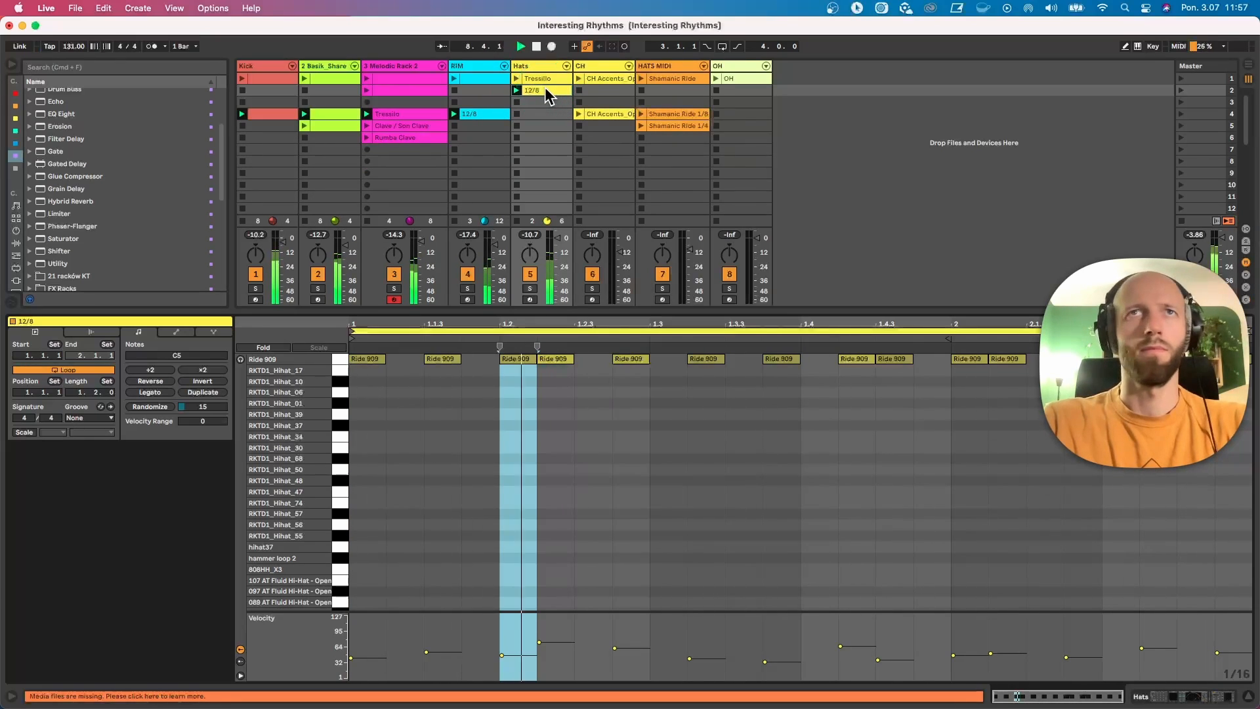
left_click(716, 79)
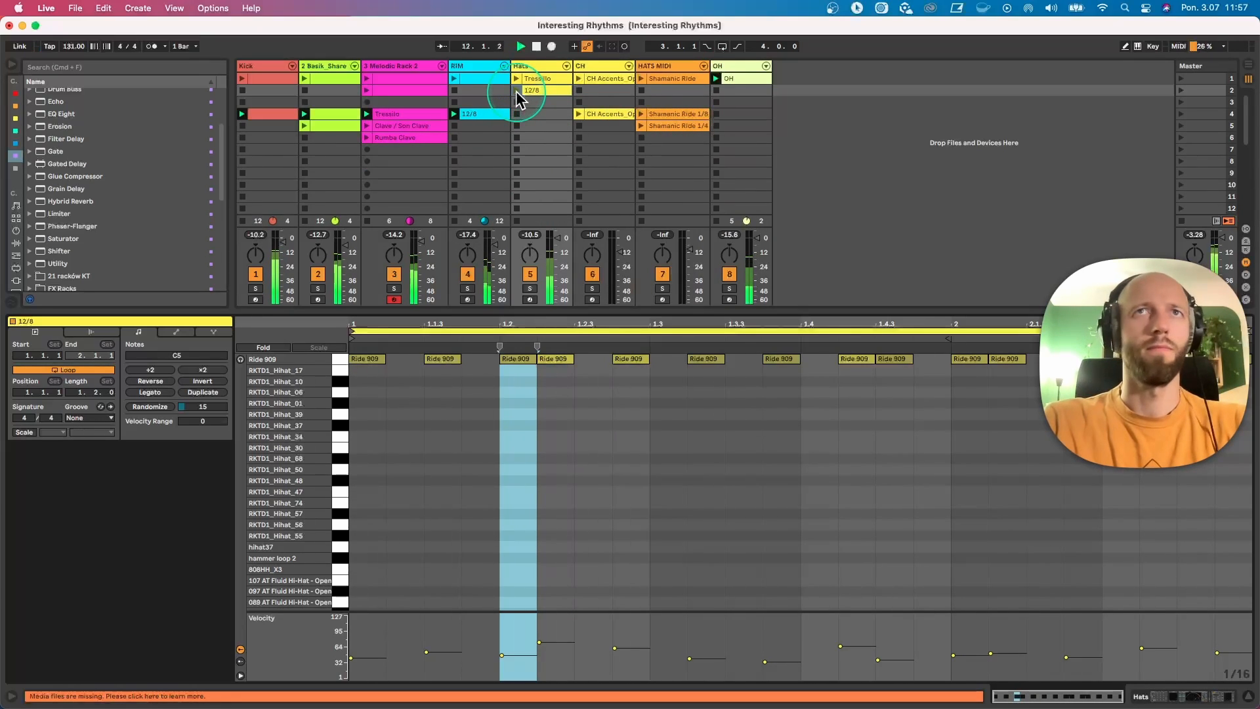
left_click(517, 90)
Step: Insert EQ Eight before the Hats Compressor, band-passing about 6.25–10.4 kHz, and set Echo's Reverb to 82 %, Decay to 68 % and low-pass to 7.82 kHz
left_click(538, 65)
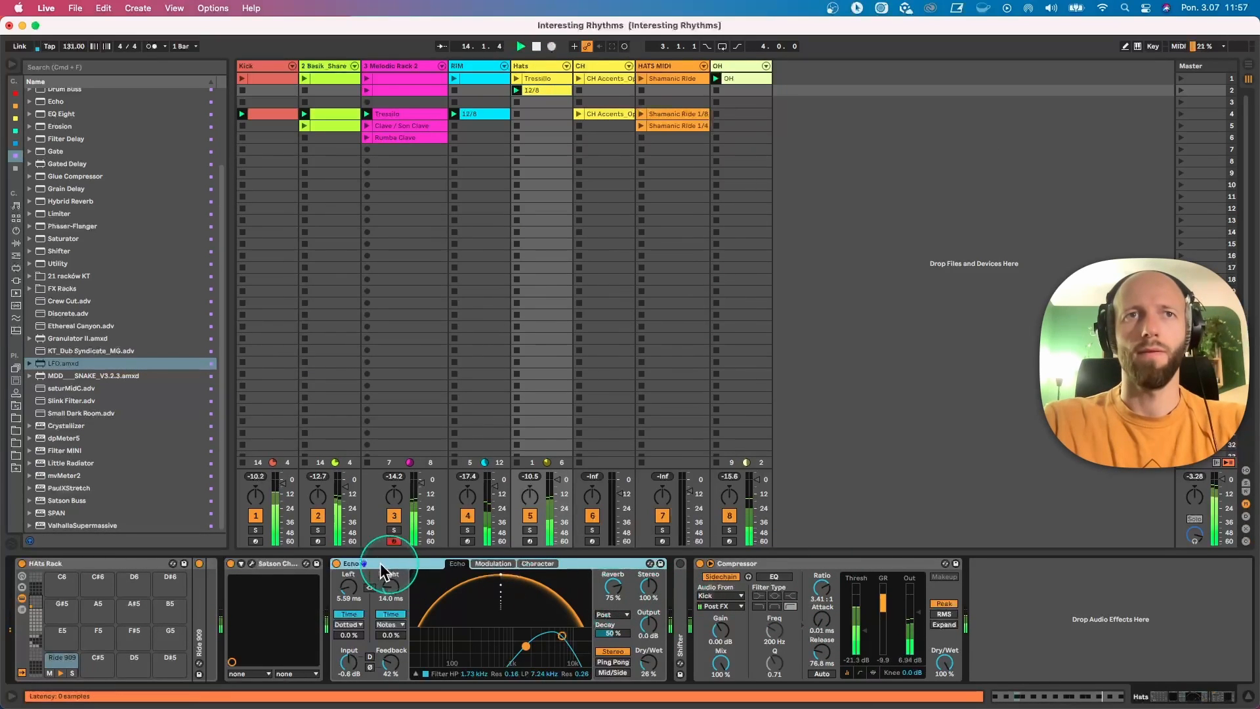
left_click(336, 564)
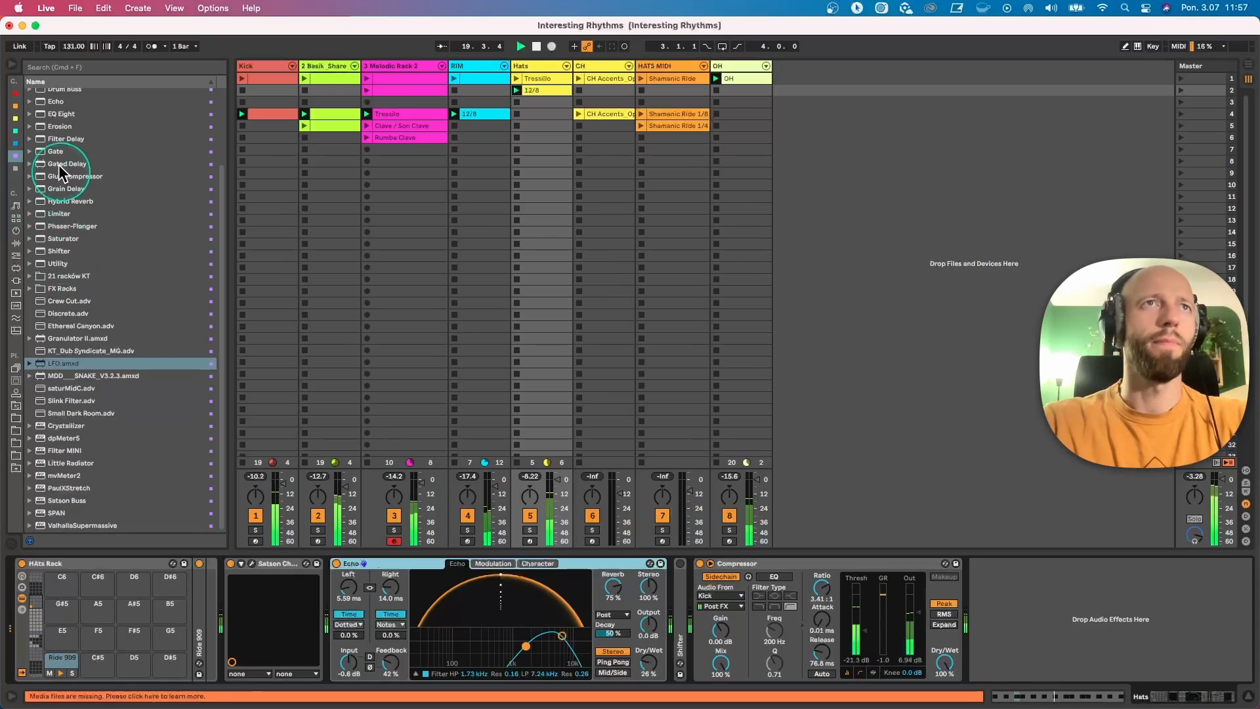
left_click(51, 115)
left_click_drag(49, 116, 688, 611)
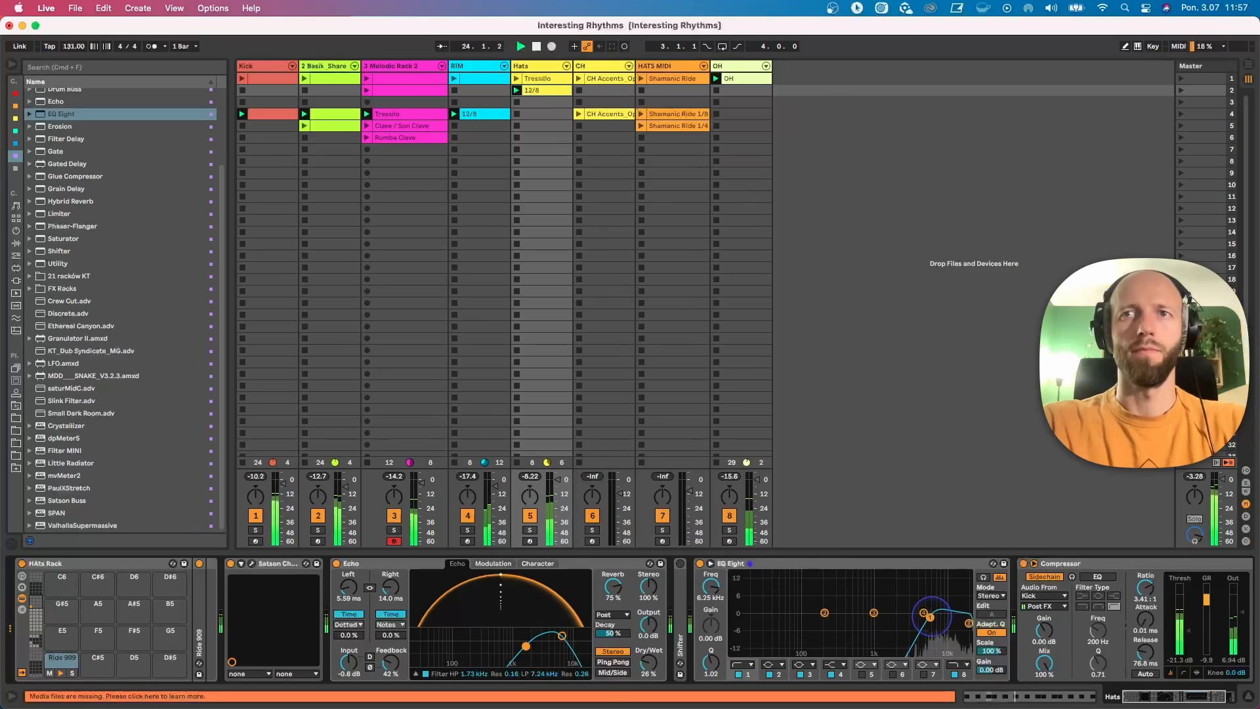
left_click_drag(968, 623, 960, 622)
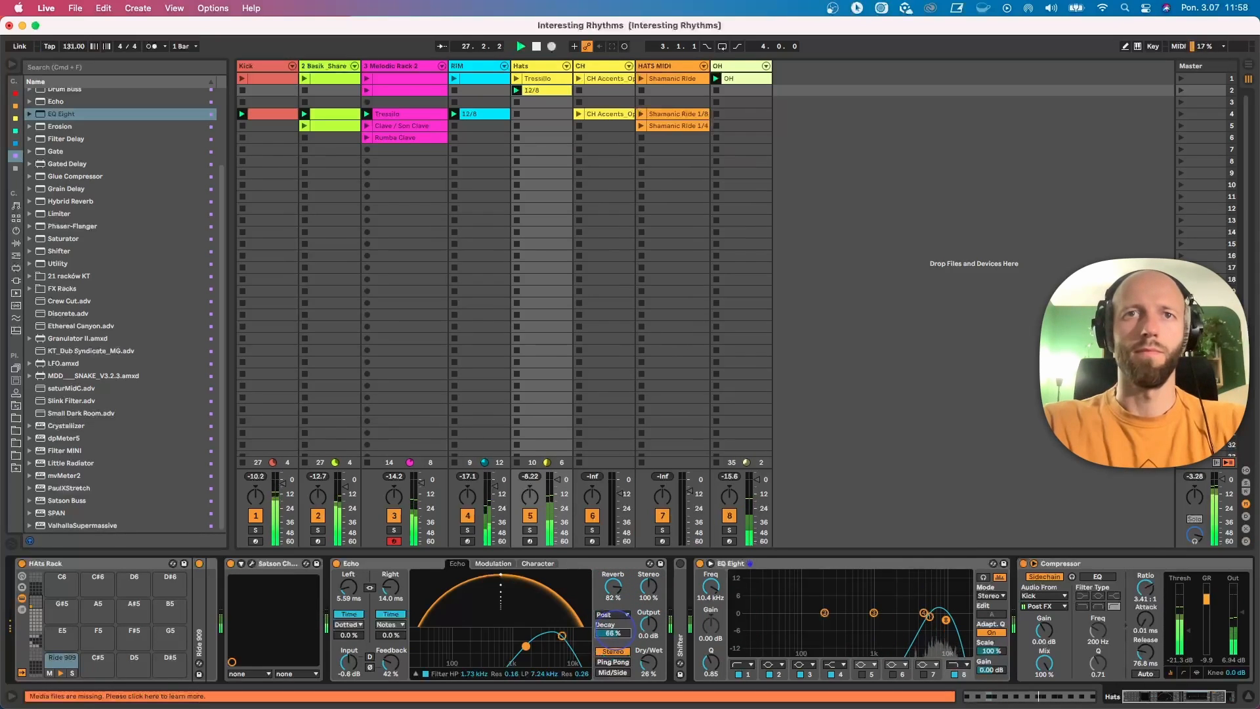
mouse_move(603, 642)
left_mouse_down()
mouse_move(592, 642)
mouse_move(605, 641)
left_mouse_up()
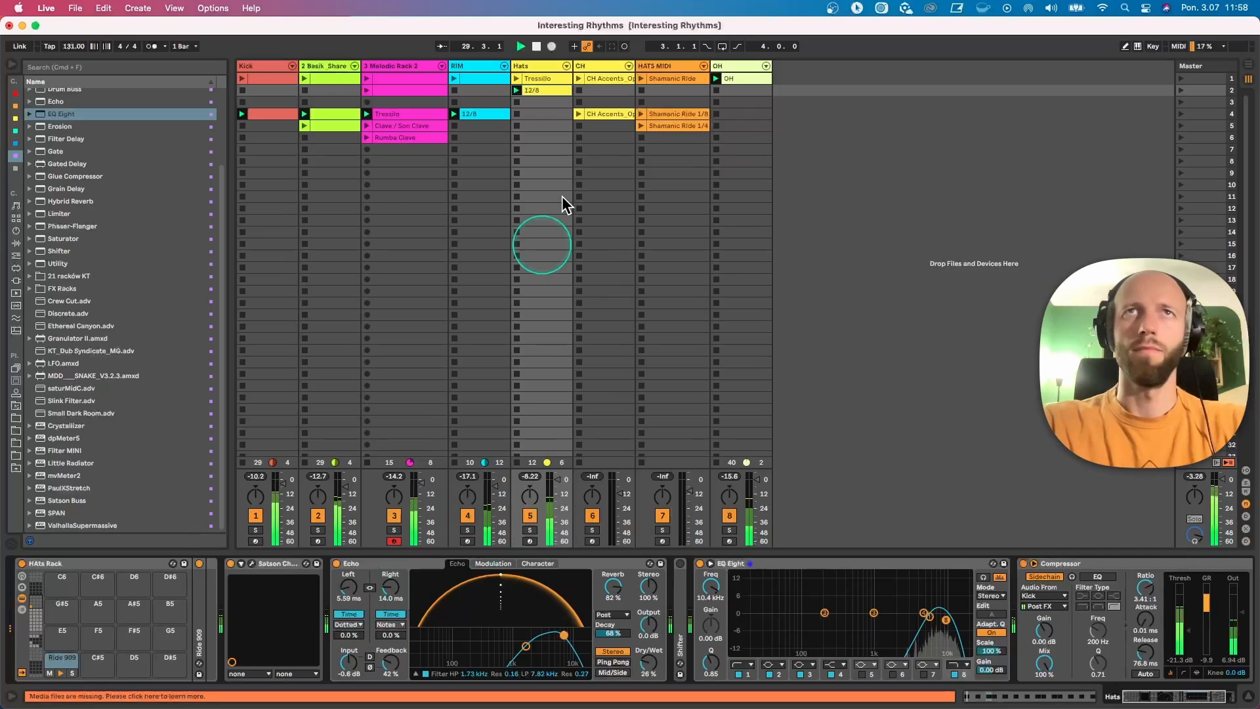
Step: Stop the Hats track's clip and open the RIM 12/8 clip, reducing the height of the note editor
left_click(516, 138)
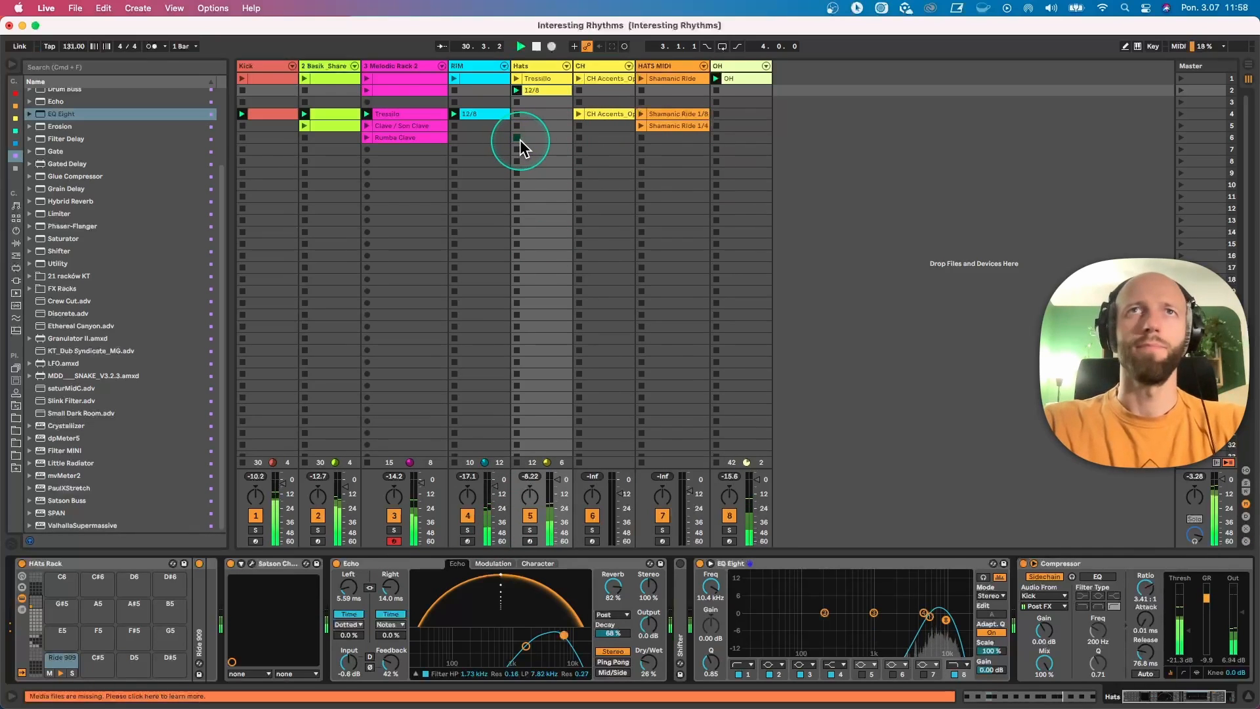
double_click(478, 114)
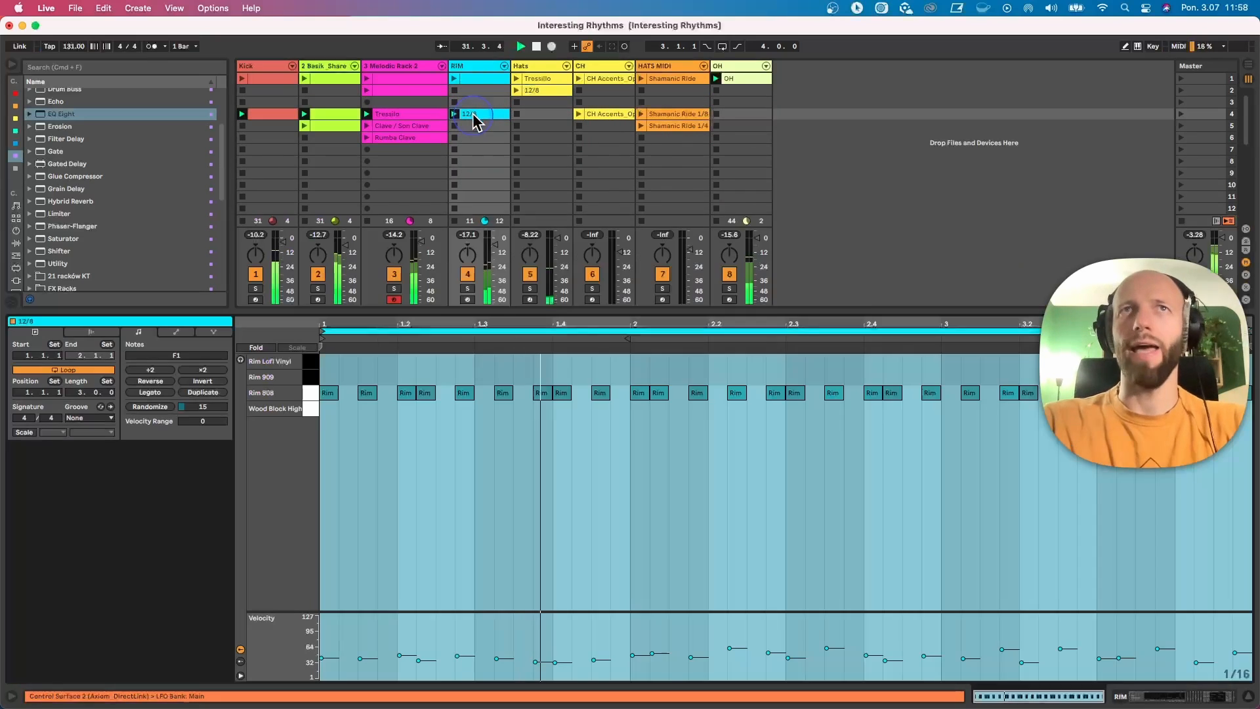
left_click_drag(492, 311, 502, 392)
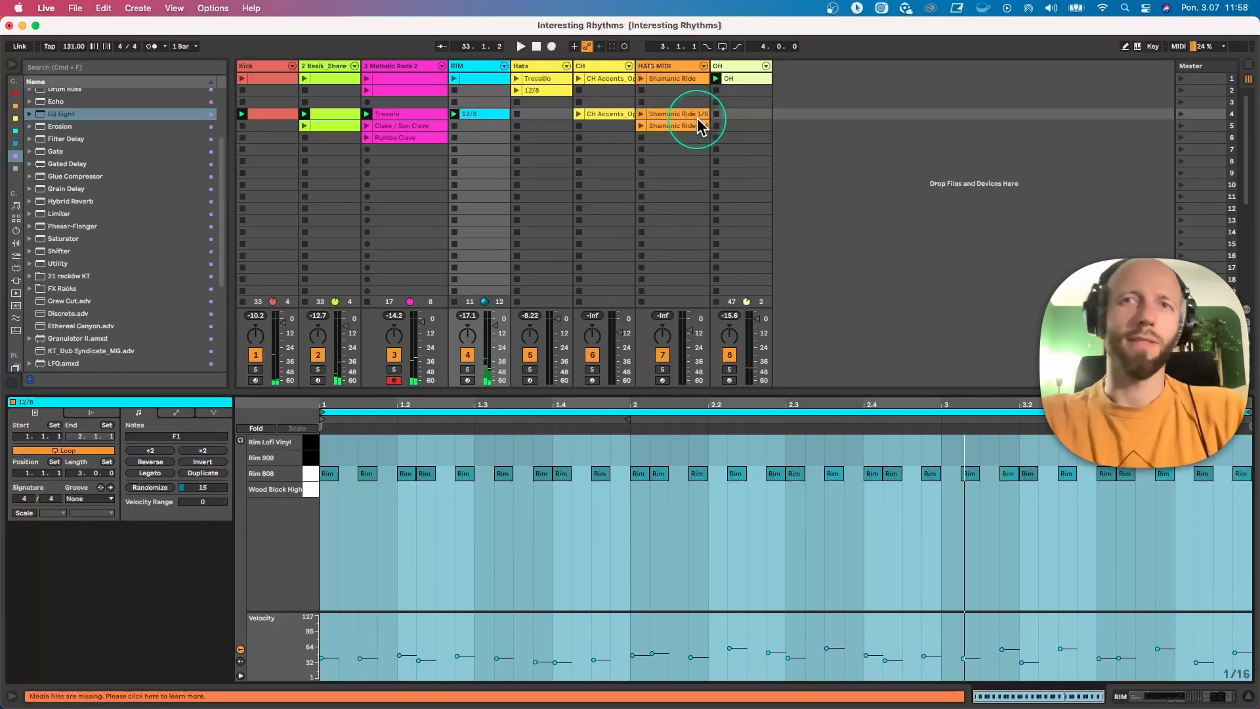
Step: Open the Shamanic Ride 1/8 clip on the HATS MIDI track and enlarge its velocity lane
left_click(677, 114)
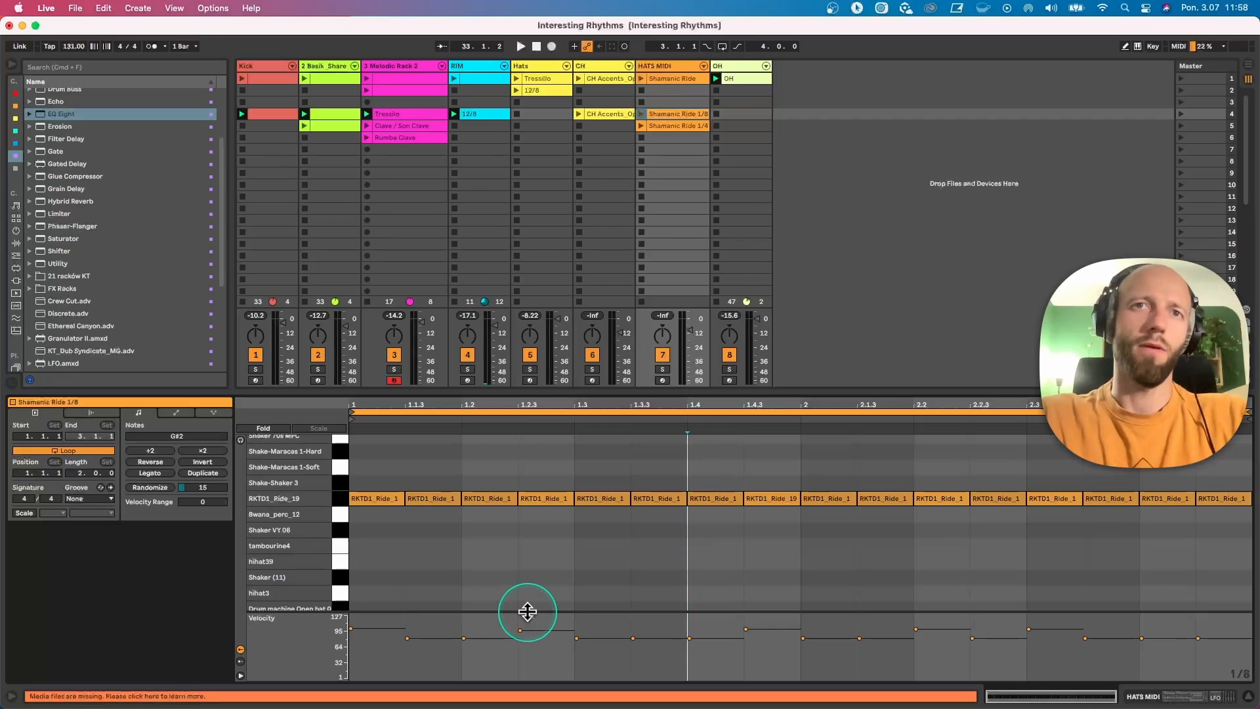
left_click_drag(528, 612, 529, 576)
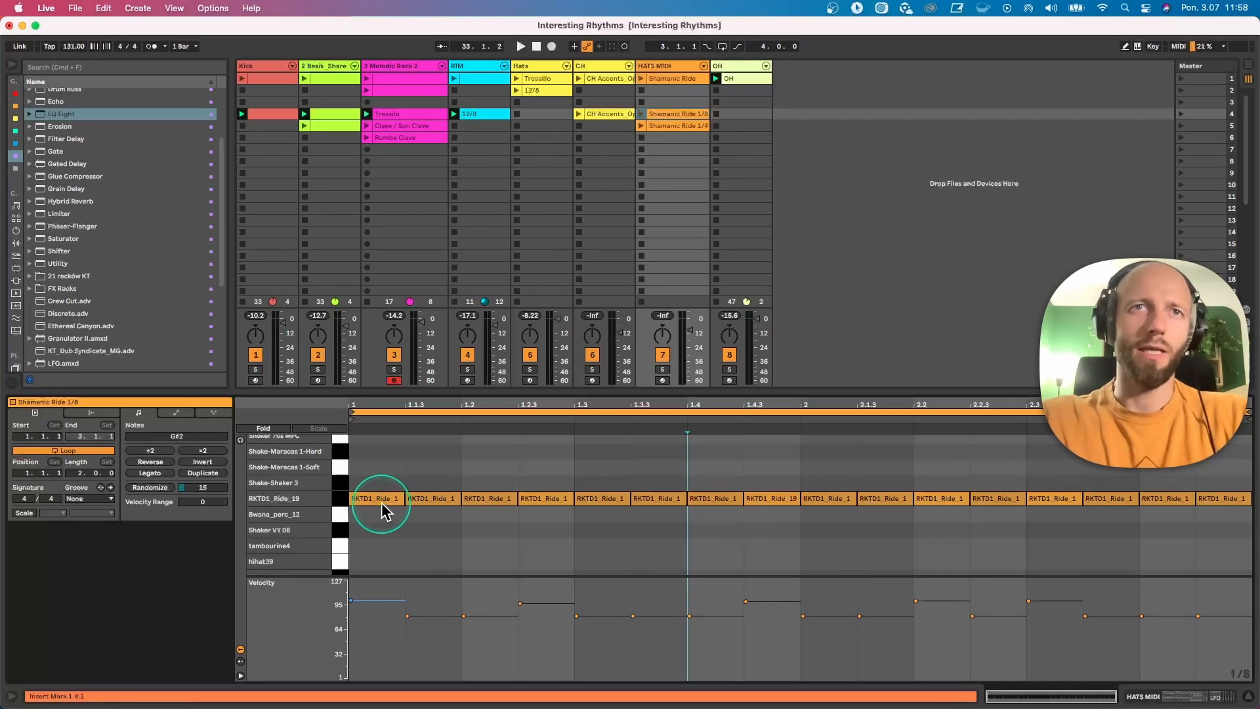
right_click(534, 537)
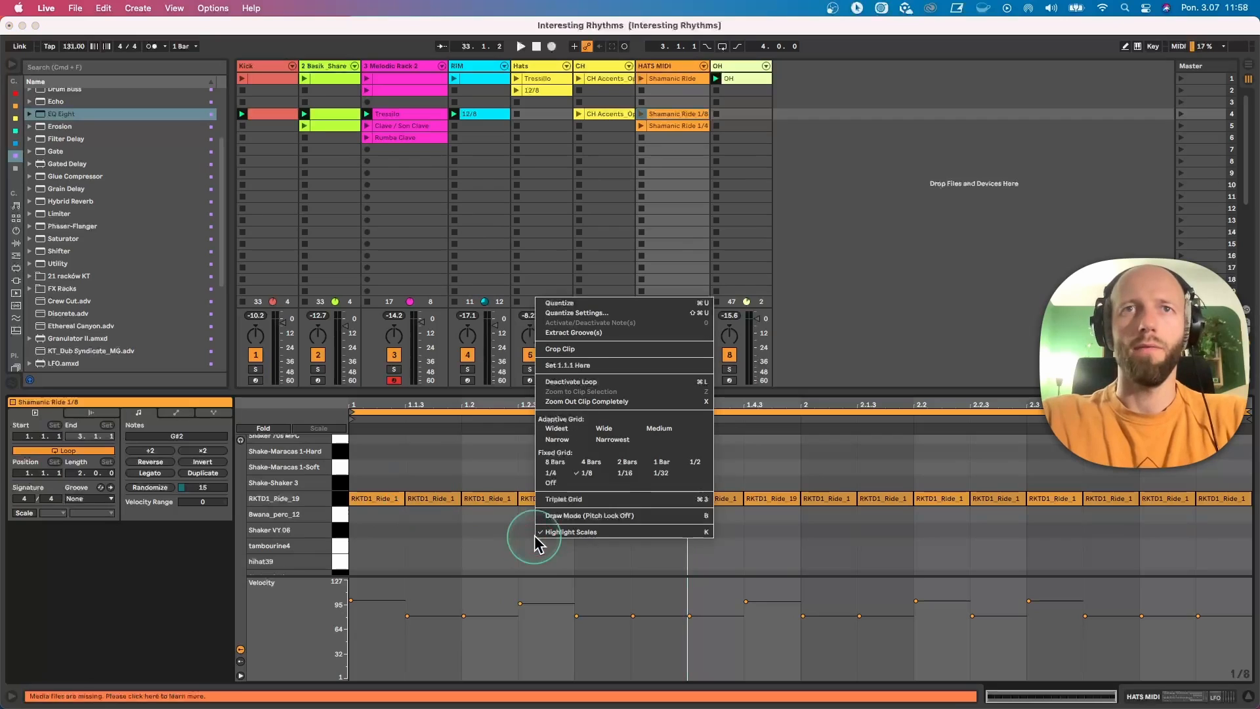
left_click(661, 116)
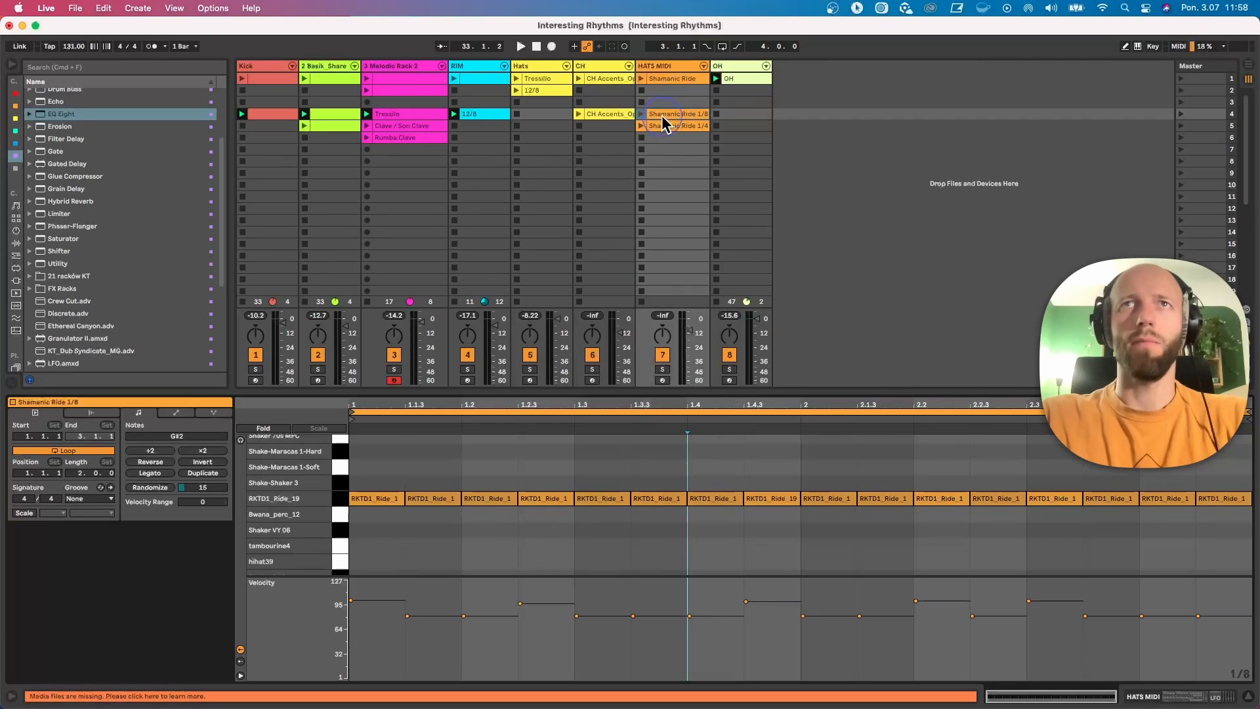
Step: Audition the Shamanic Ride 1/8 clip with the running parts while viewing the HATS MIDI devices, and stop playback with its notes open
left_click(642, 114)
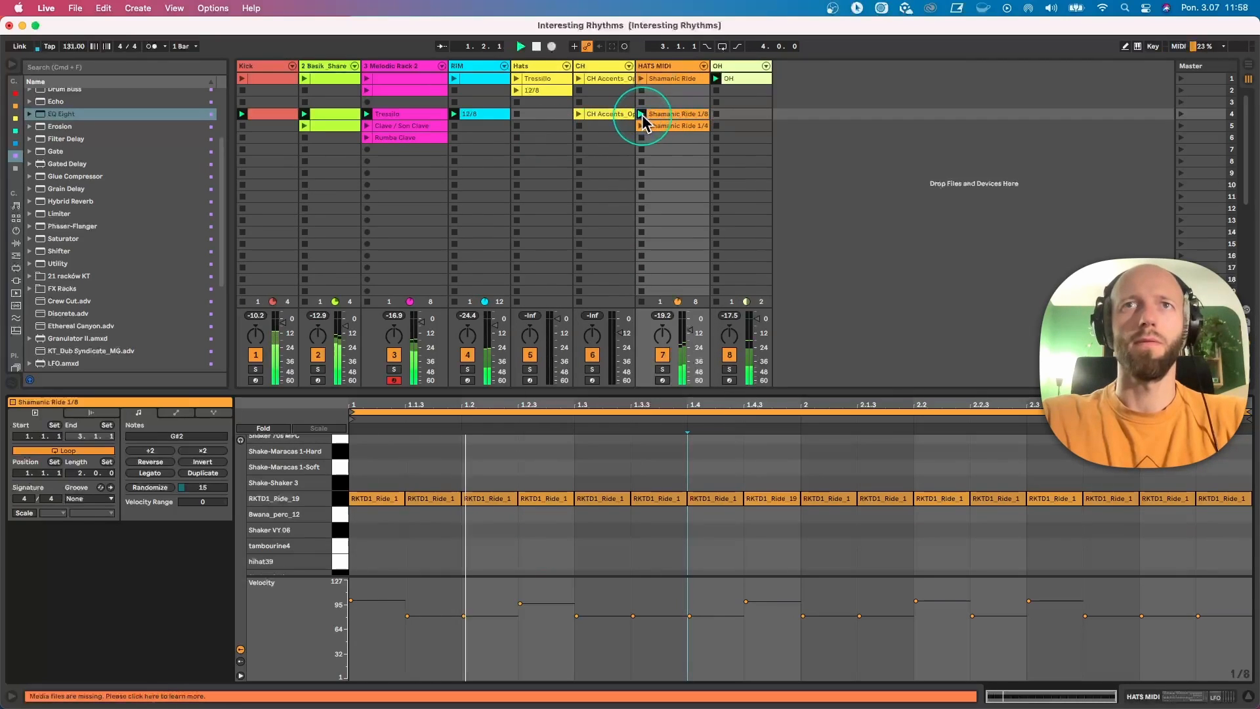
double_click(662, 65)
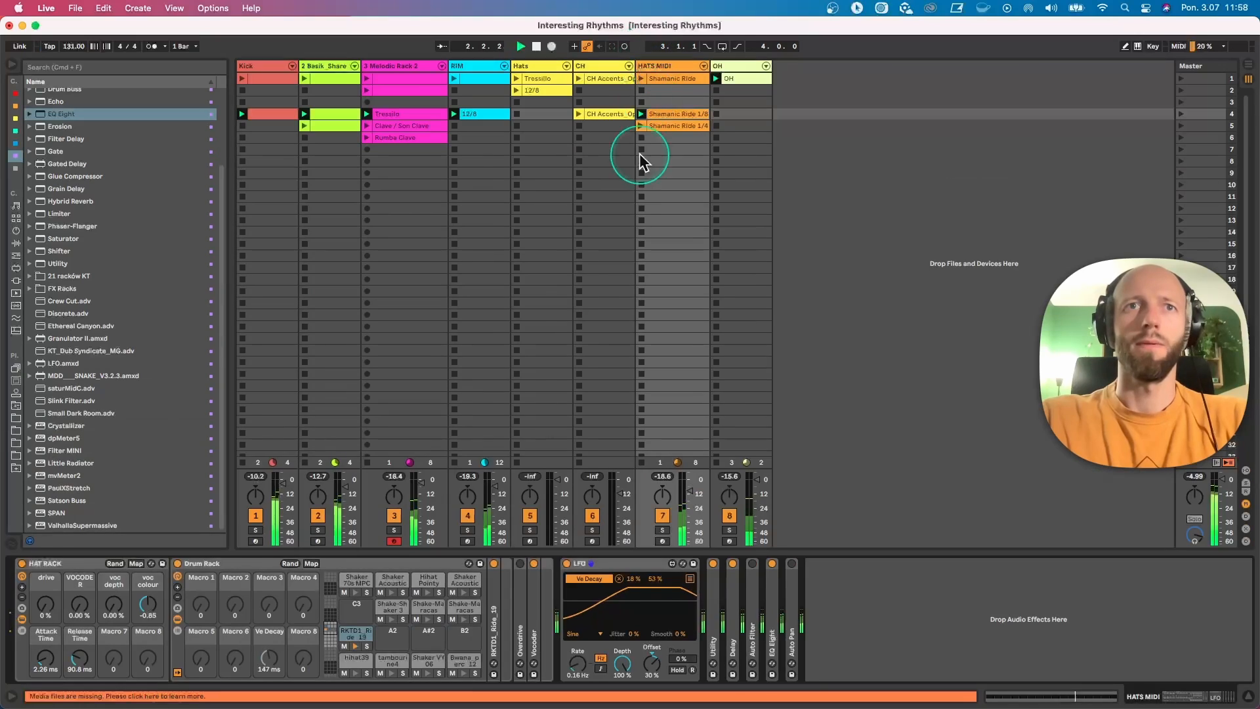
left_click(527, 391)
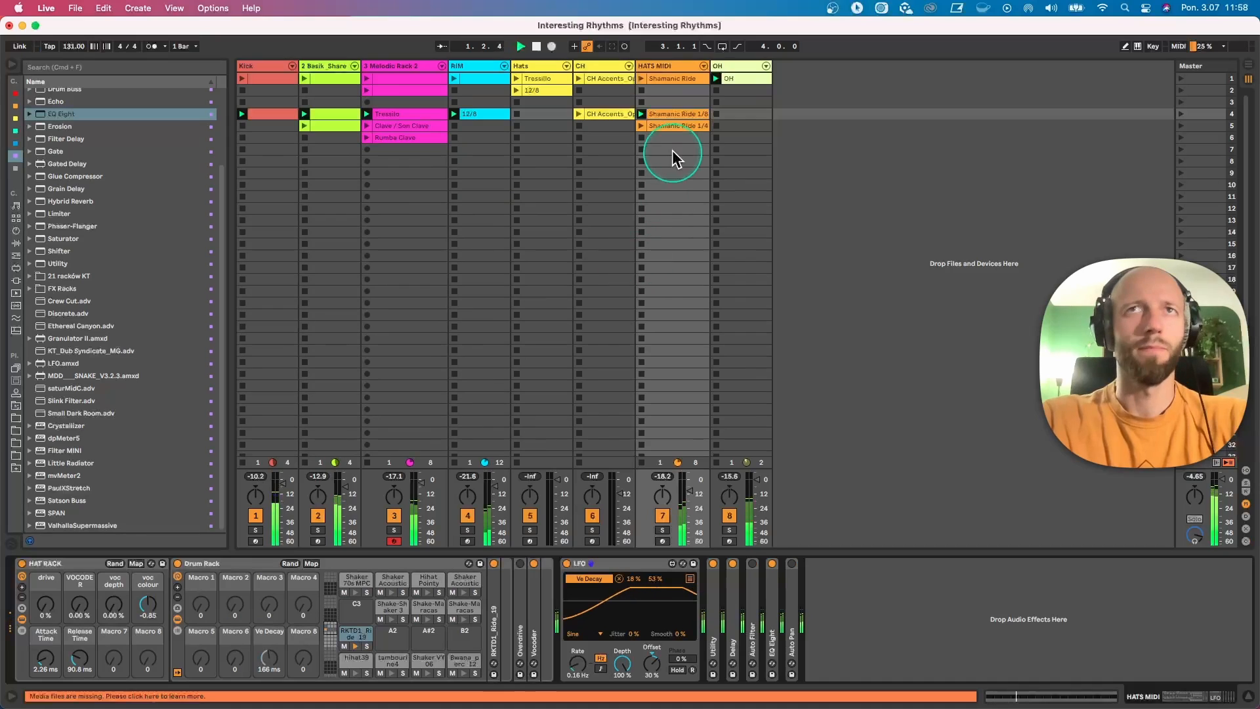
left_click(658, 116)
key("space")
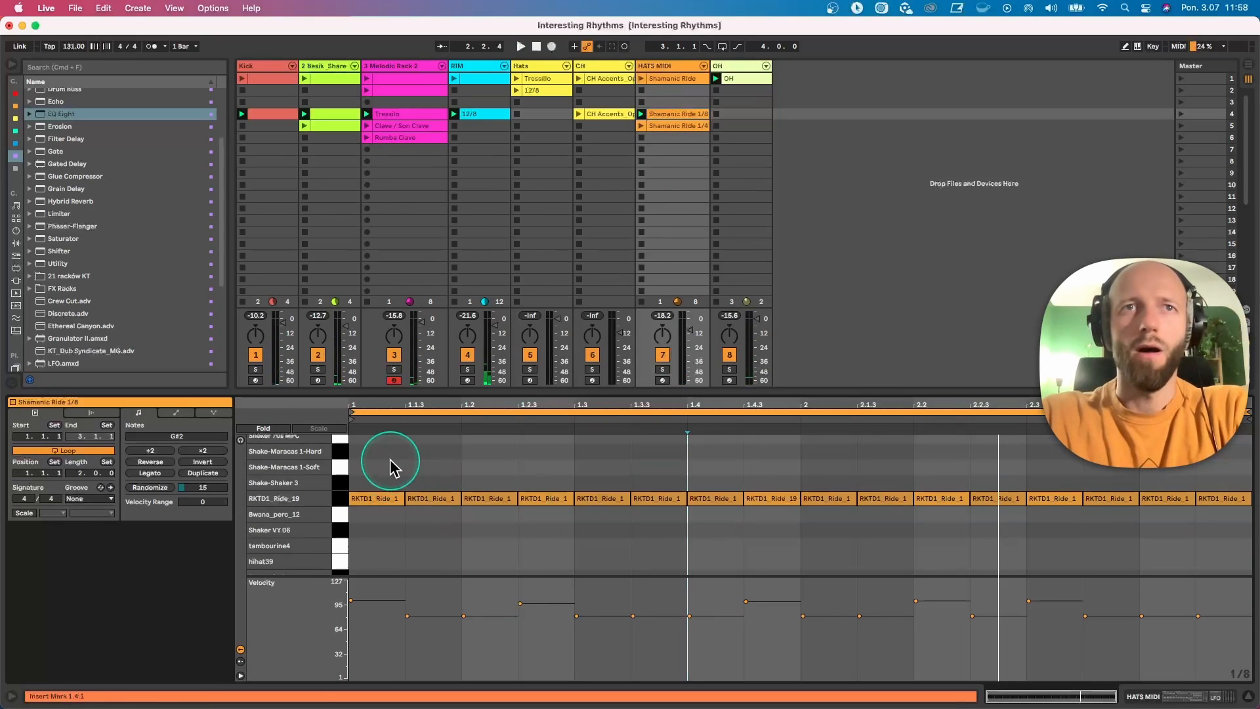
Step: Examine the velocity accents and their spacing across the two bars of ride notes in the Shamanic Ride 1/8 clip
left_click_drag(392, 467, 1247, 540)
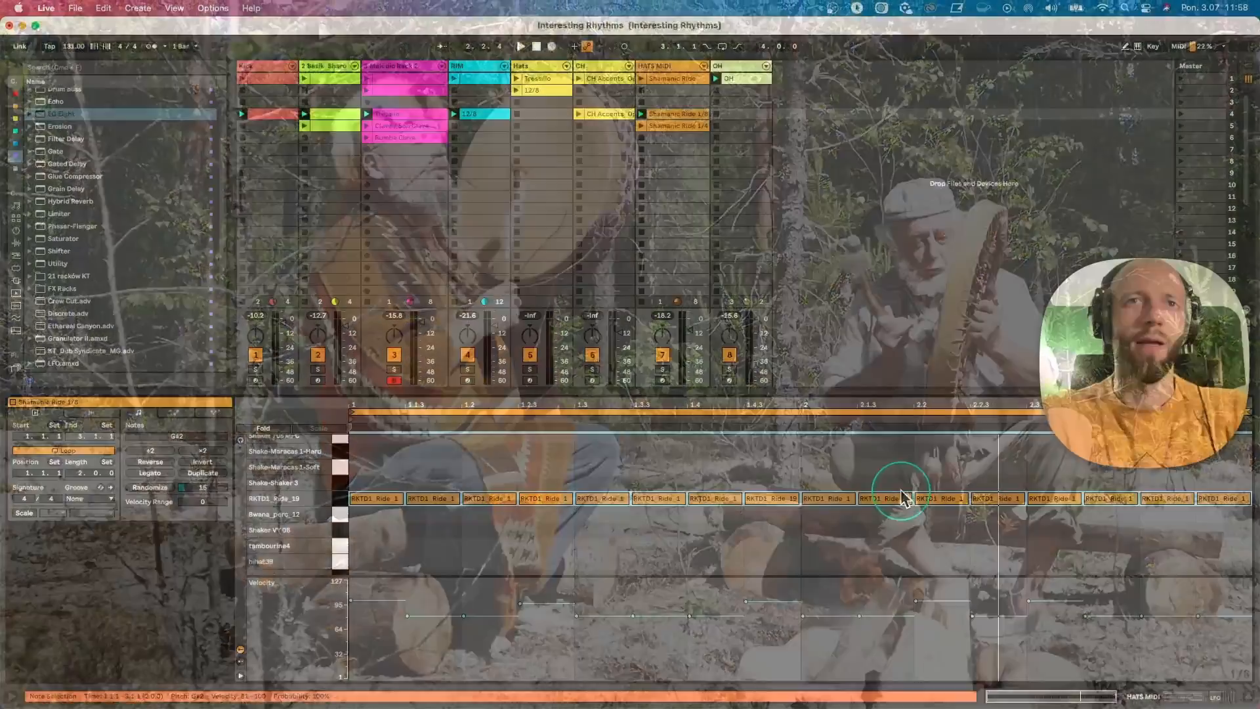
left_click(415, 533)
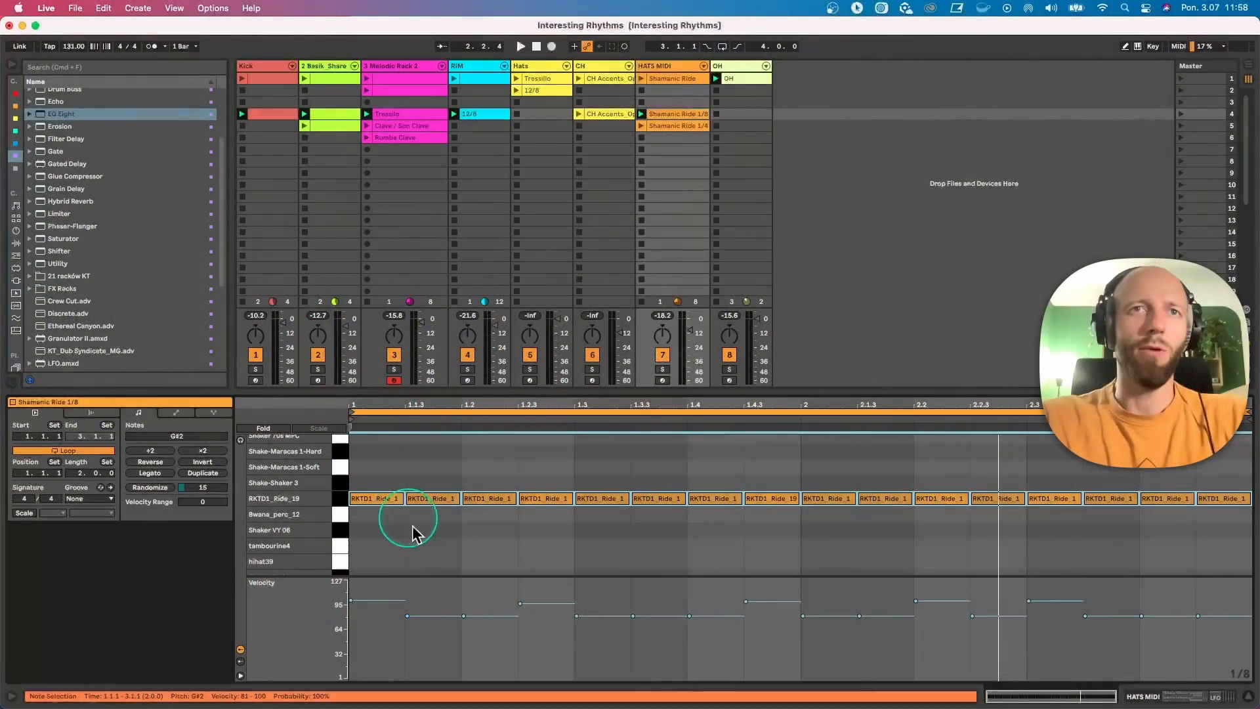
left_click(387, 498)
left_click(545, 498)
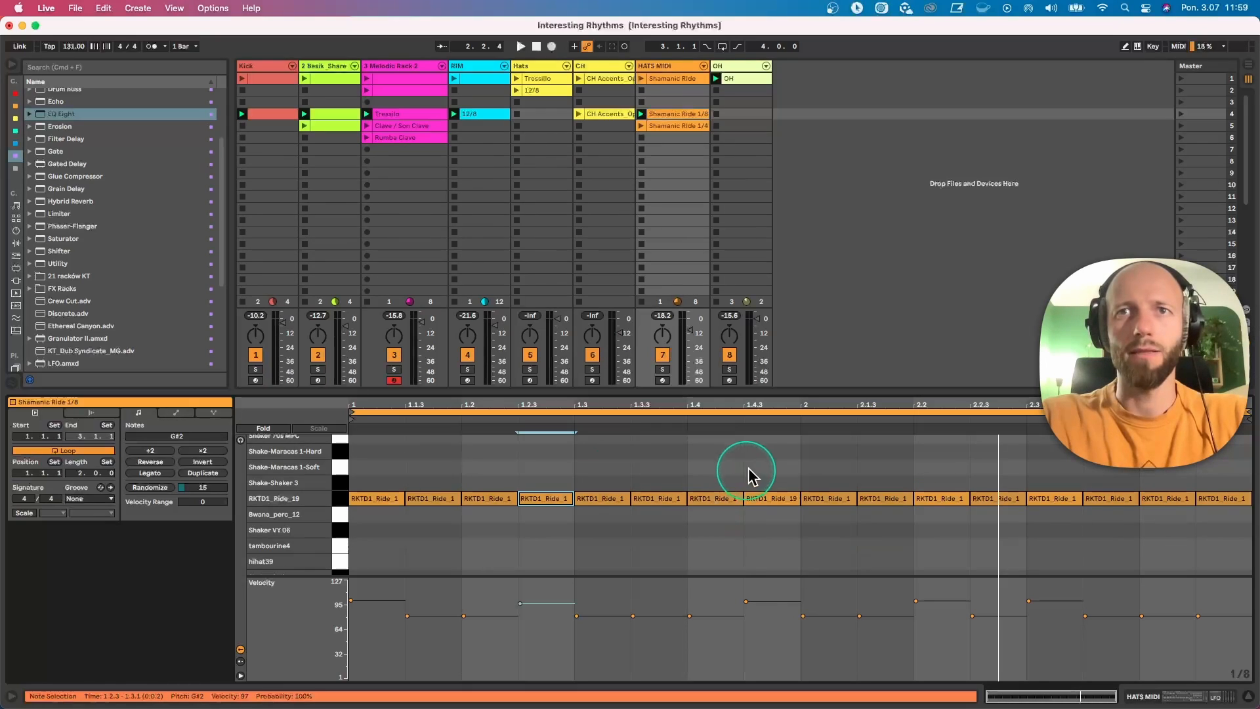
left_click(761, 498)
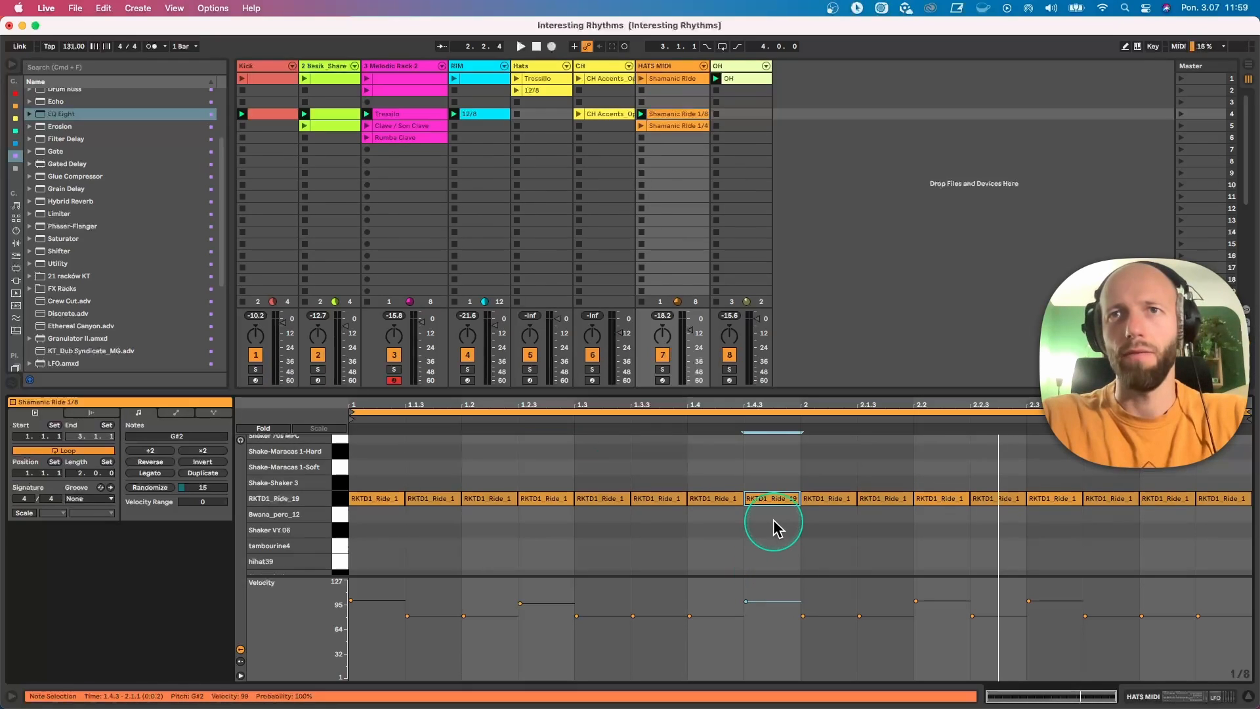
left_click_drag(834, 467, 903, 550)
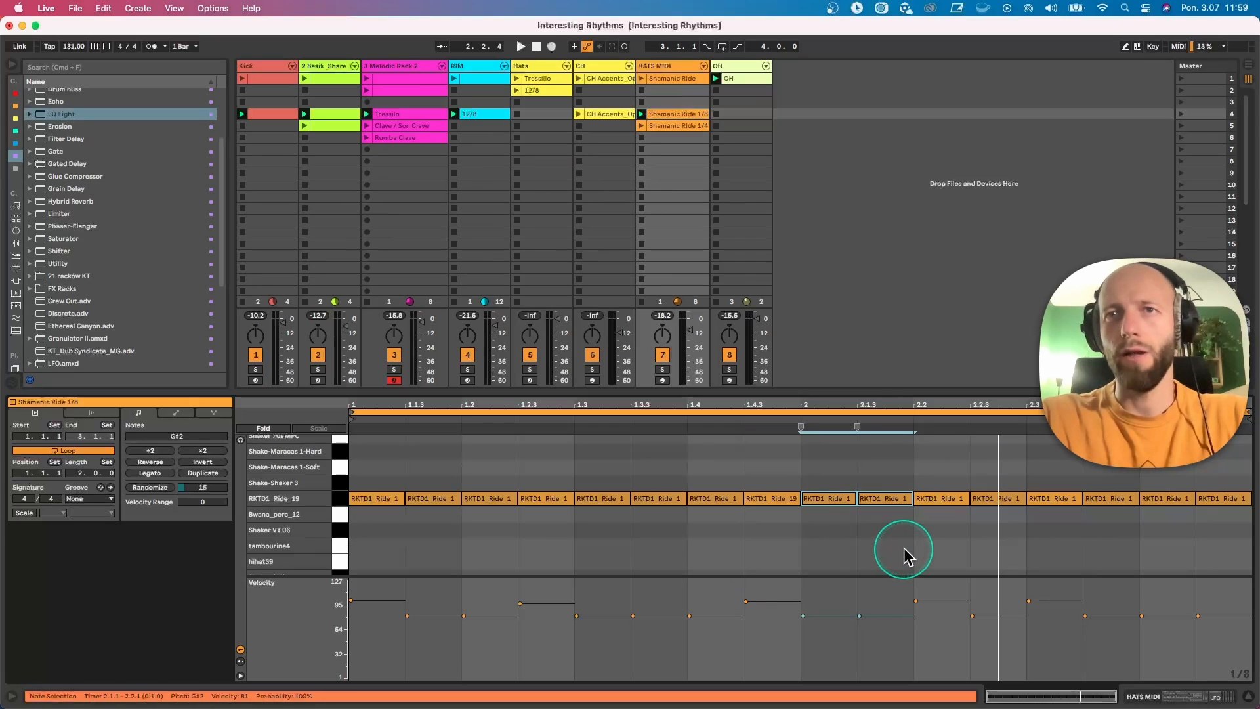
left_click(947, 479)
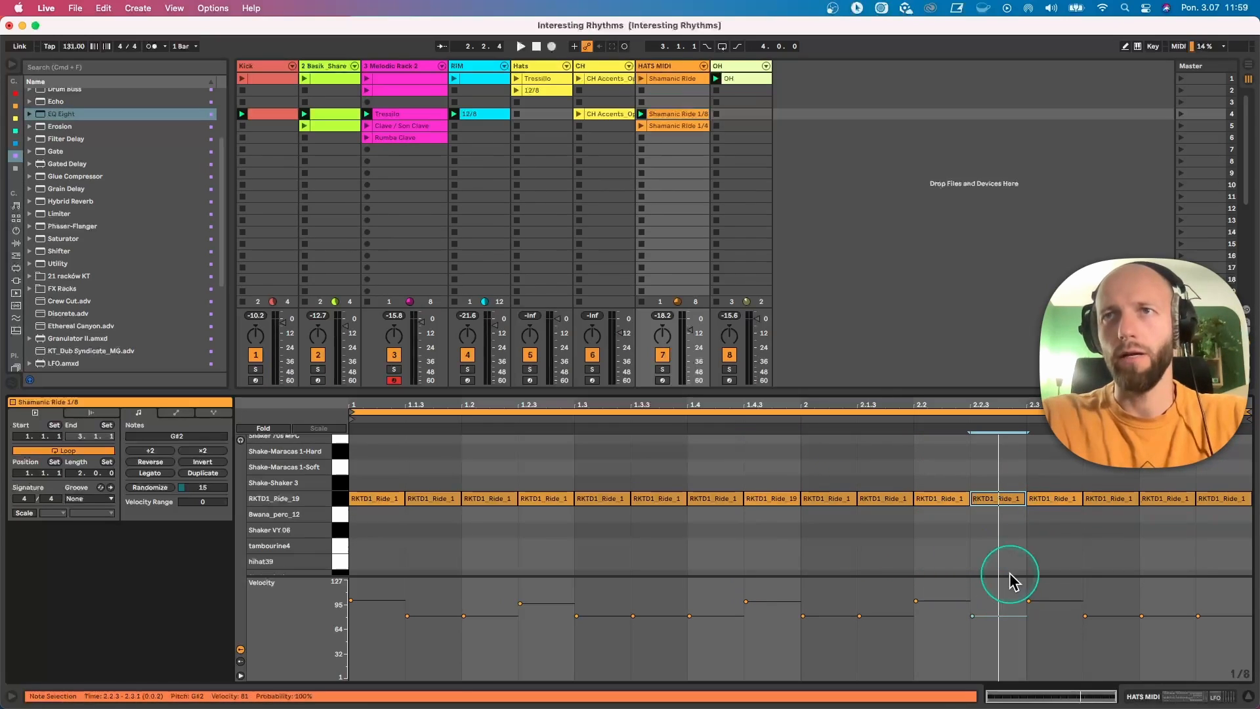
left_click_drag(1055, 465, 1071, 566)
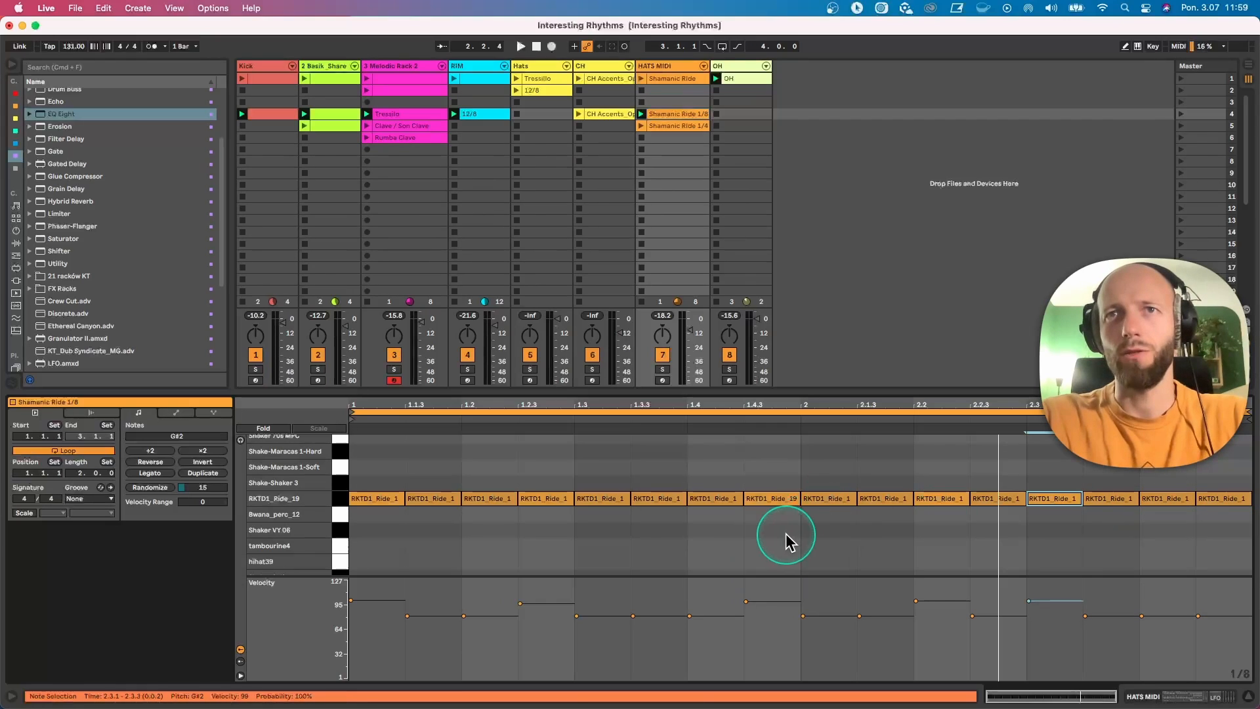
left_click_drag(787, 536, 375, 492)
left_click_drag(796, 459, 1218, 591)
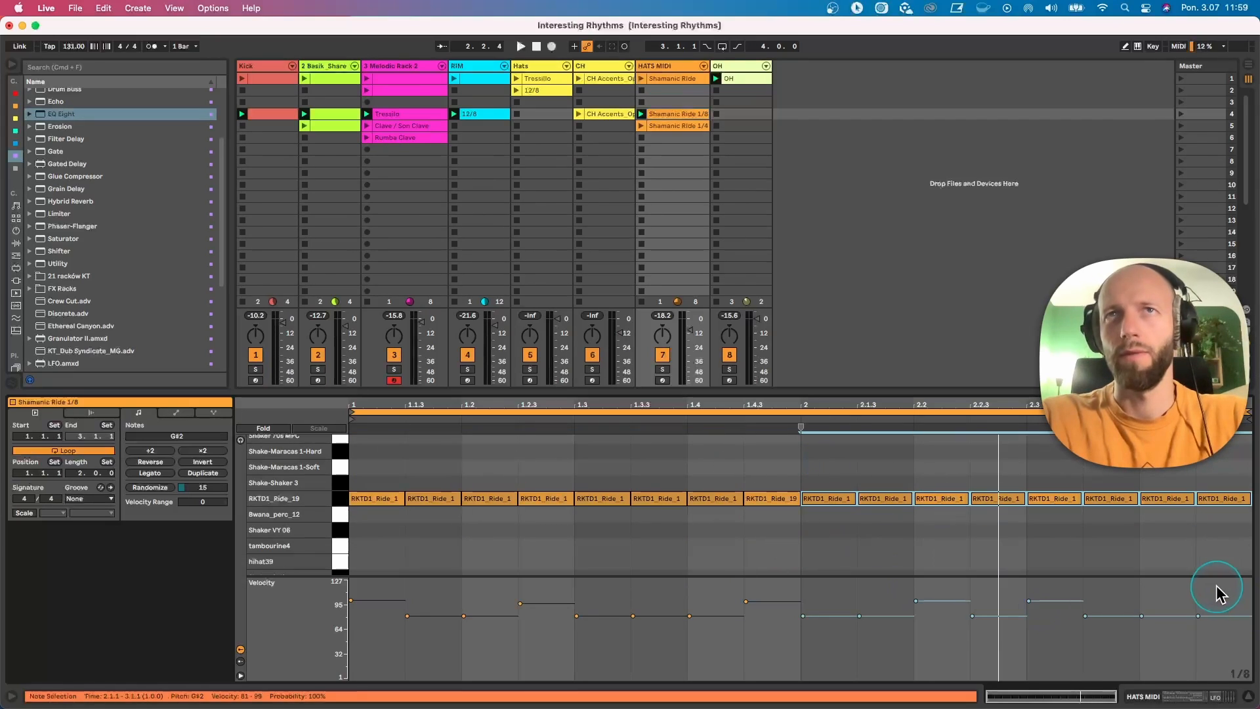
Step: Mute the OH track during playback and set the HATS MIDI LFO's Ve Decay modulation range to 41–71 %
key("space")
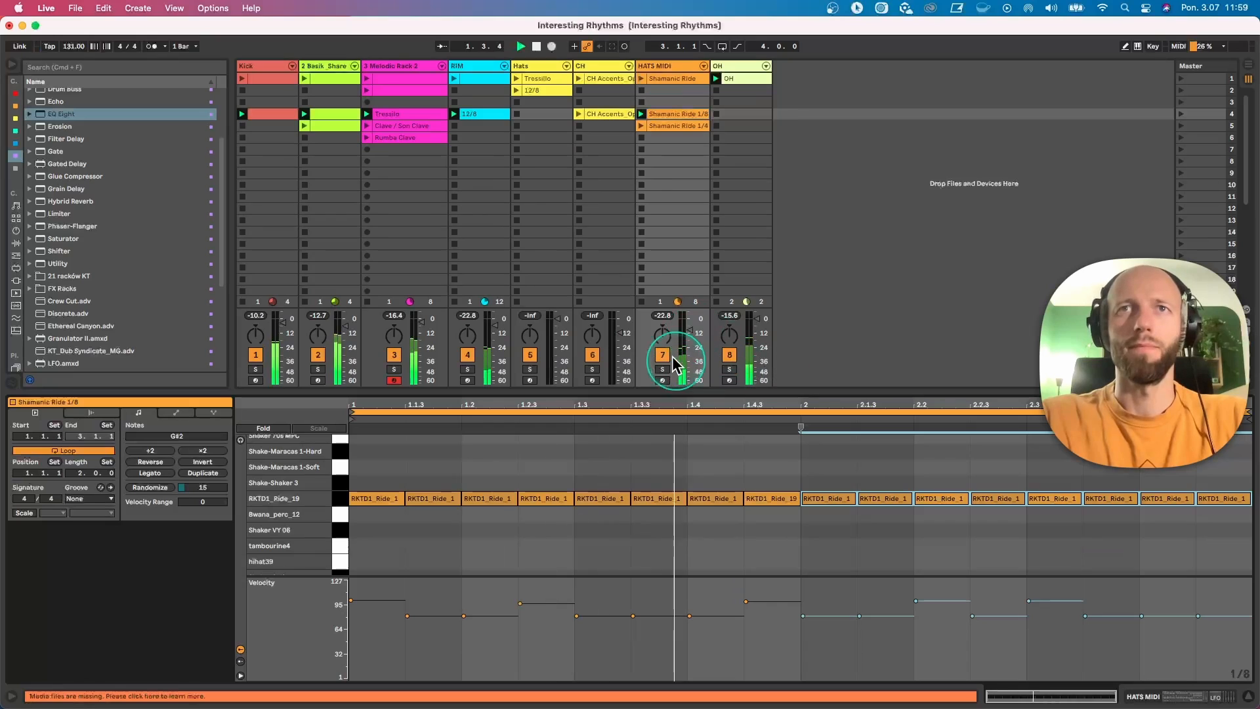
left_click(730, 355)
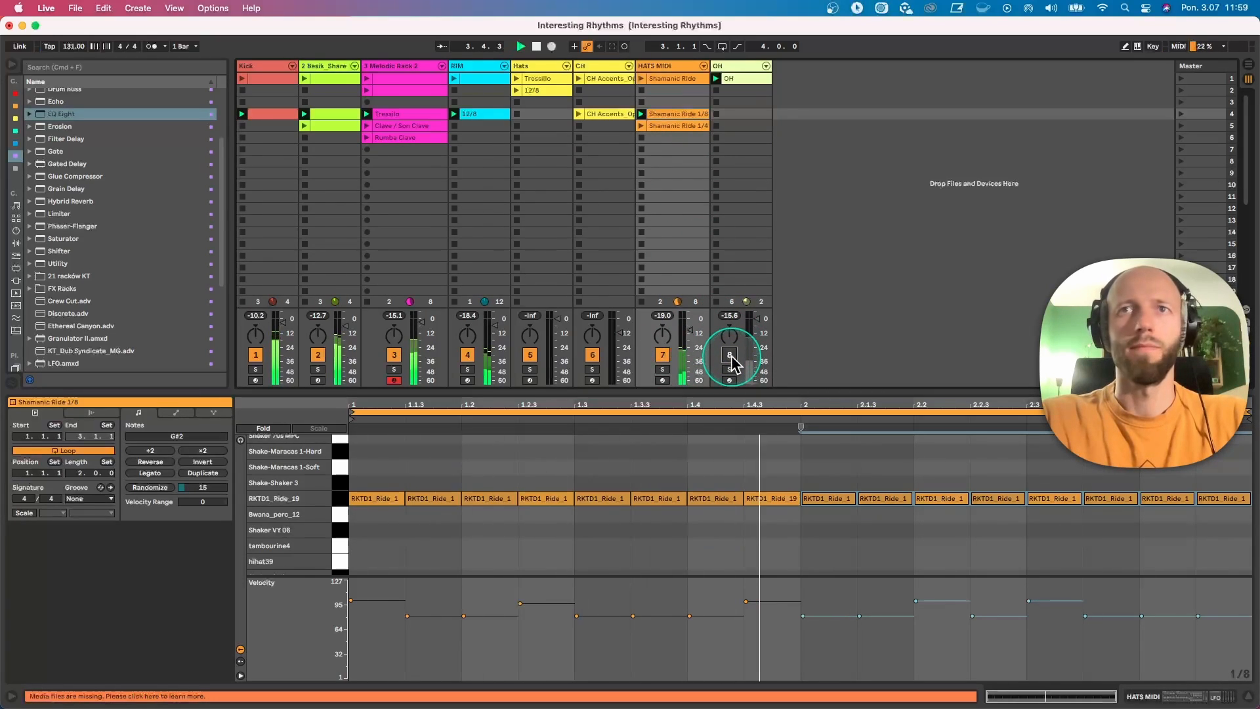
left_click(640, 116)
left_click(663, 65)
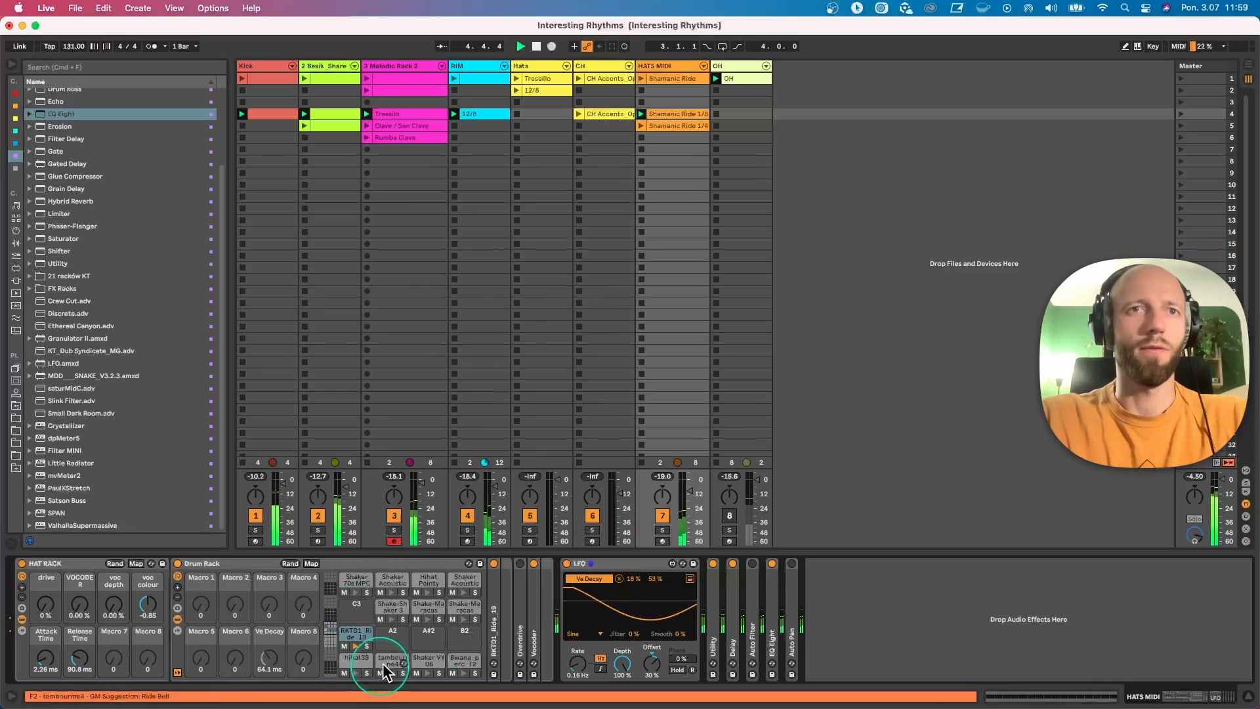
left_click_drag(634, 579, 655, 575)
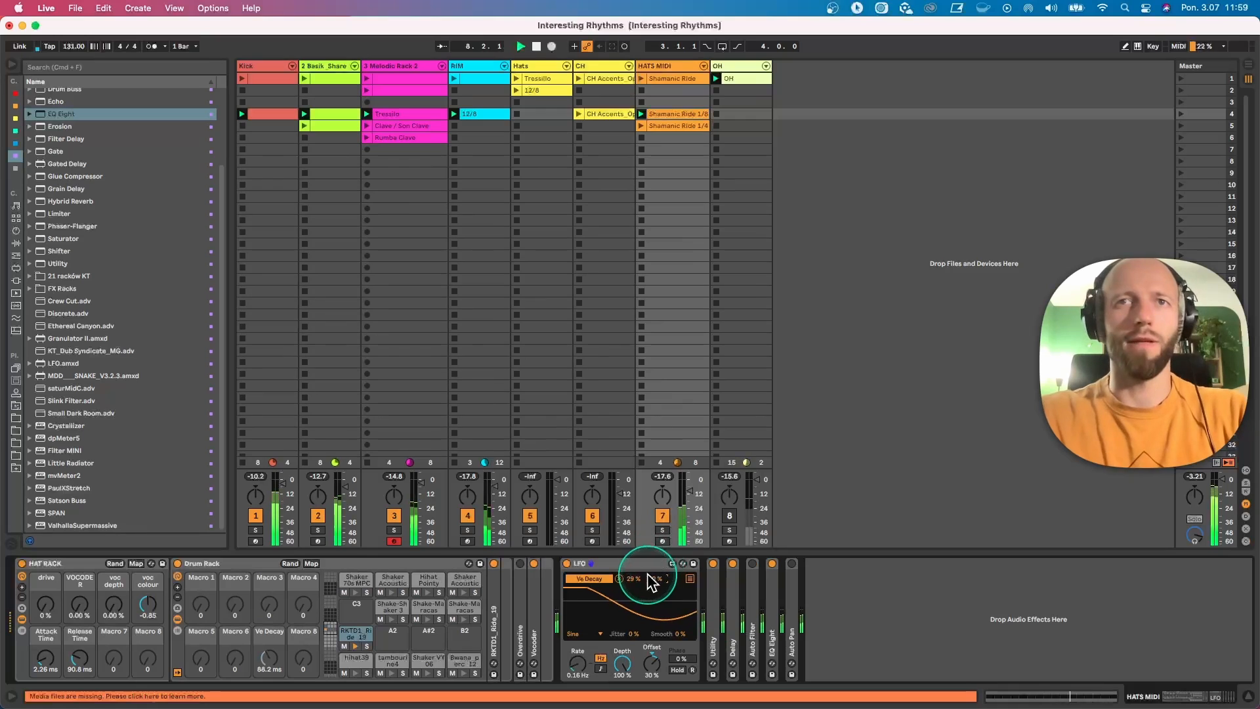
left_click_drag(636, 579, 636, 575)
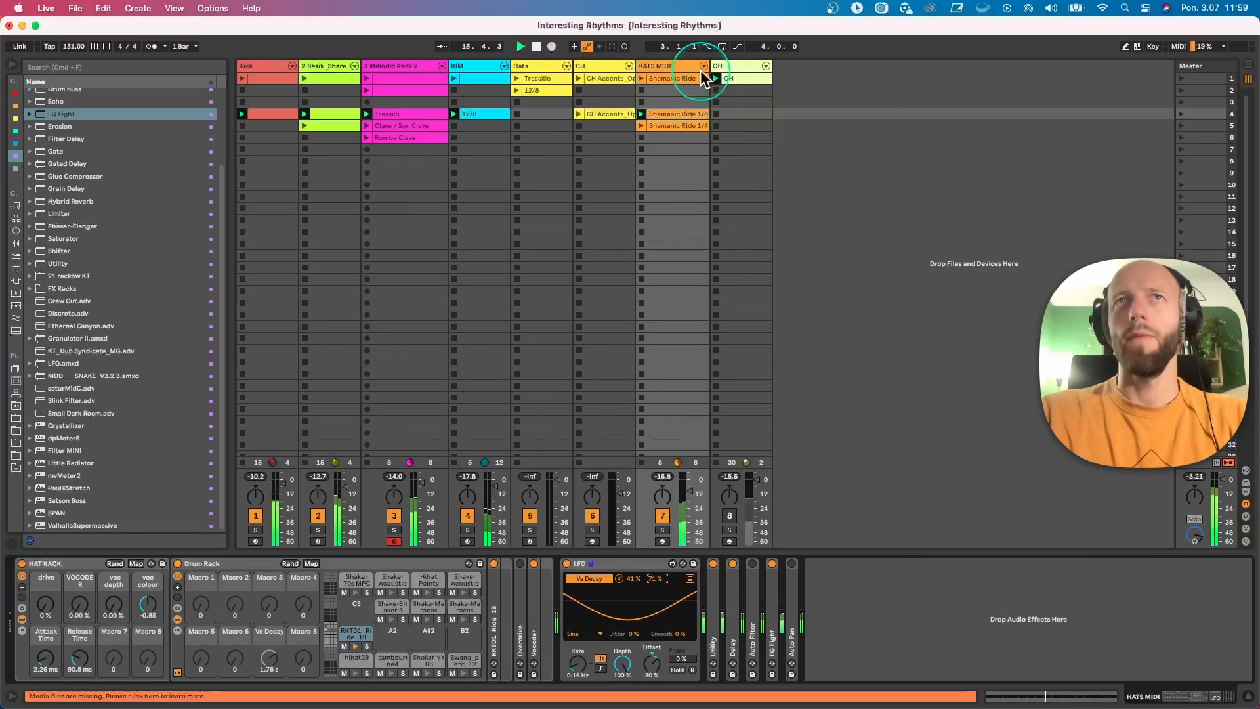
Step: Layer in the row 4 CH Accents clip and switch the ride to the Shamanic Ride 1/4 clip, showing its notes
left_click(578, 114)
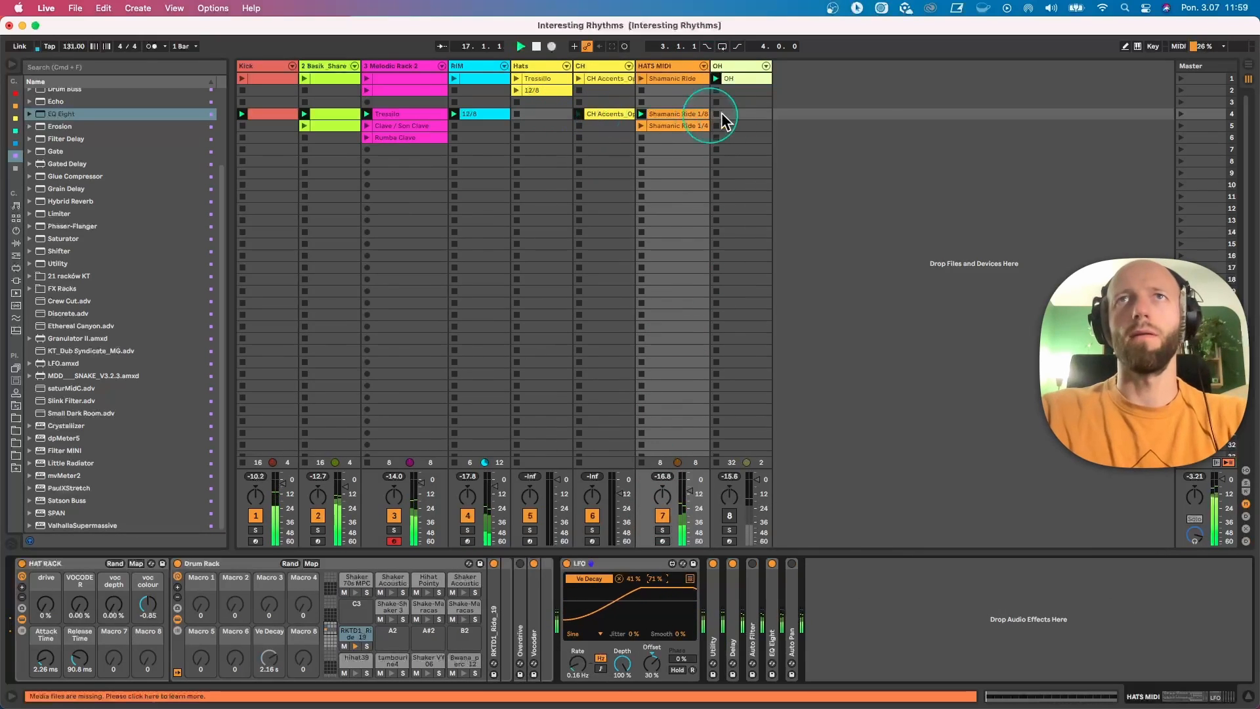
double_click(682, 116)
left_click(681, 126)
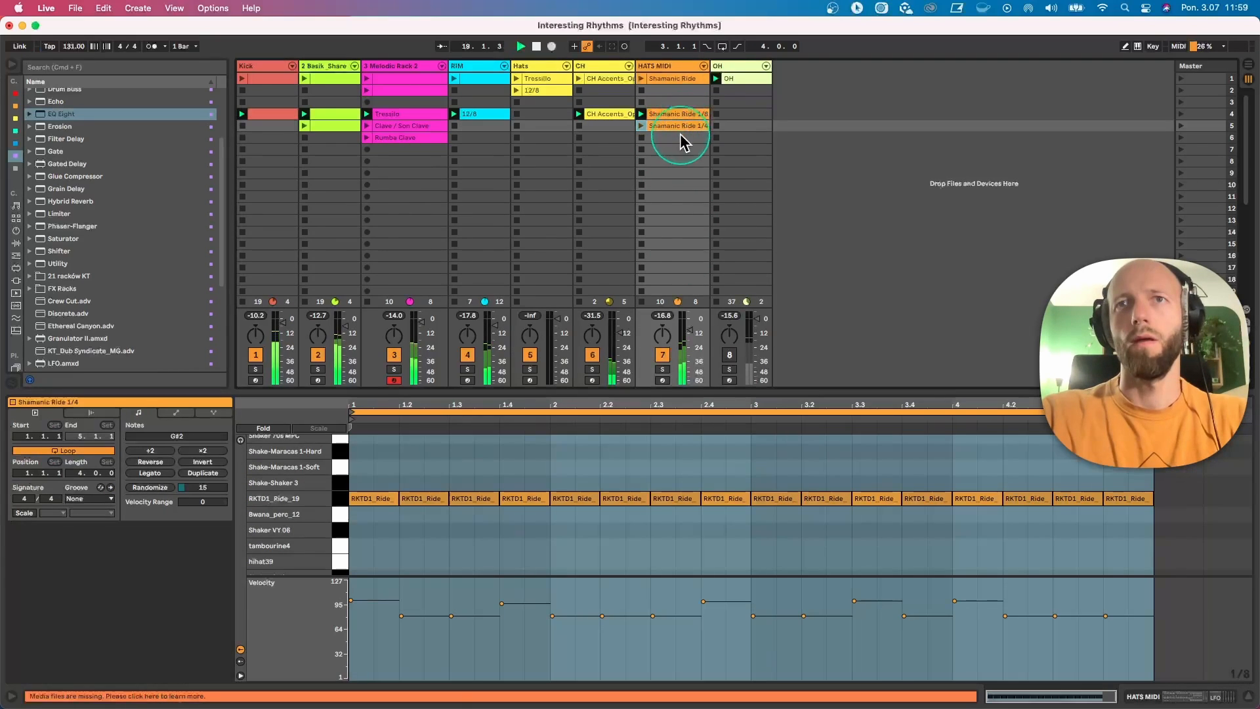
left_click(641, 125)
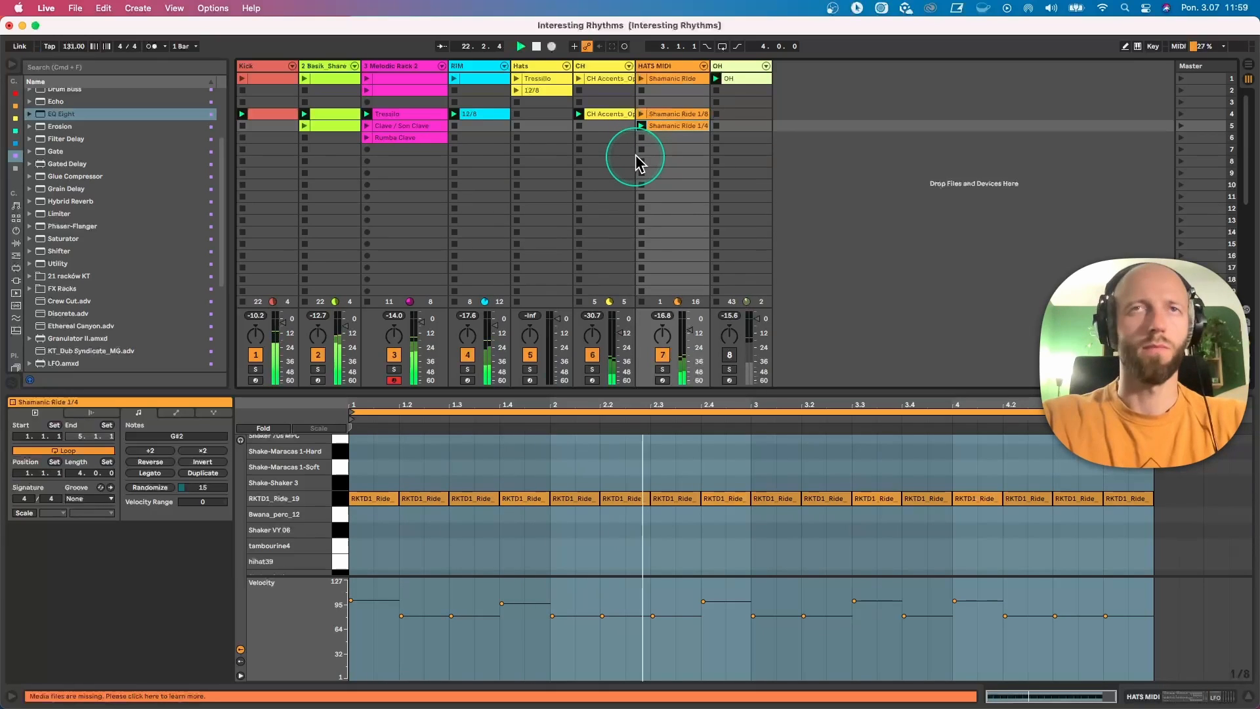
Step: Drop the Kick out and bring it back under the Shamanic Ride 1/4 groove, displaying the HATS MIDI devices
left_click(242, 149)
left_click(241, 117)
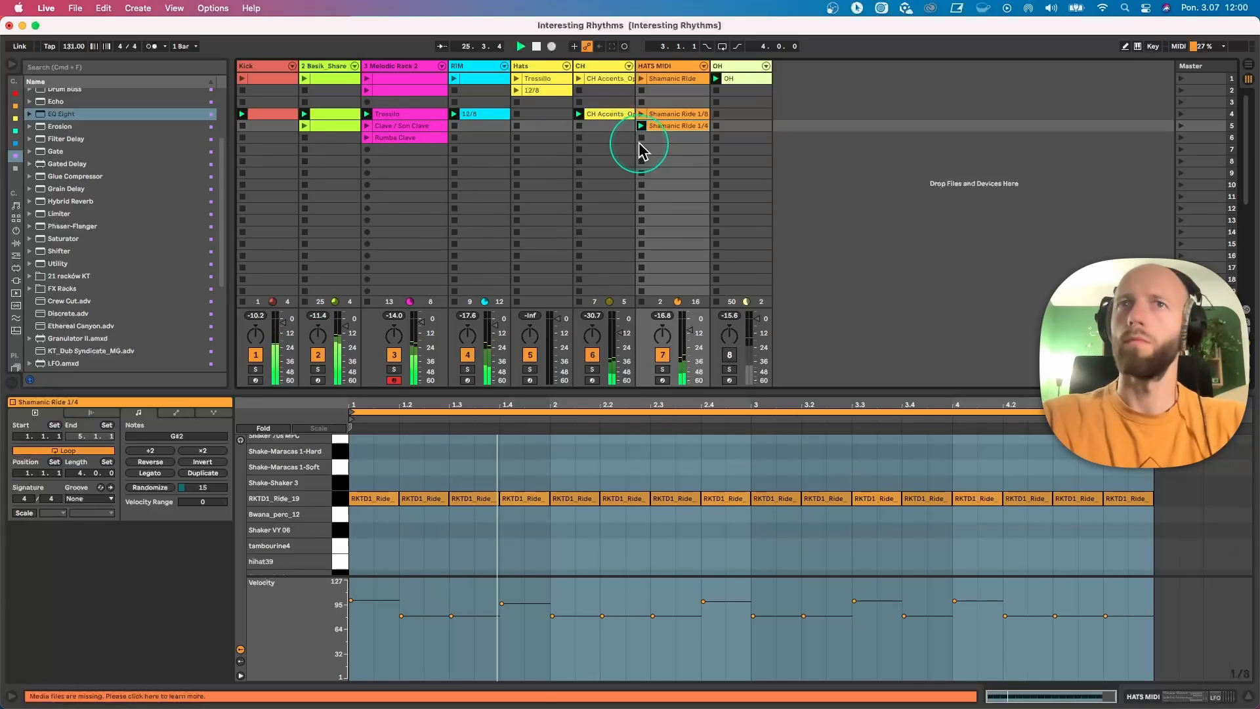
left_click(664, 66)
Step: Replace the ride with the Hats Tresillo clip, audition the Hats 12/8 clip instead, and stop the Hats track and playback
left_click(513, 79)
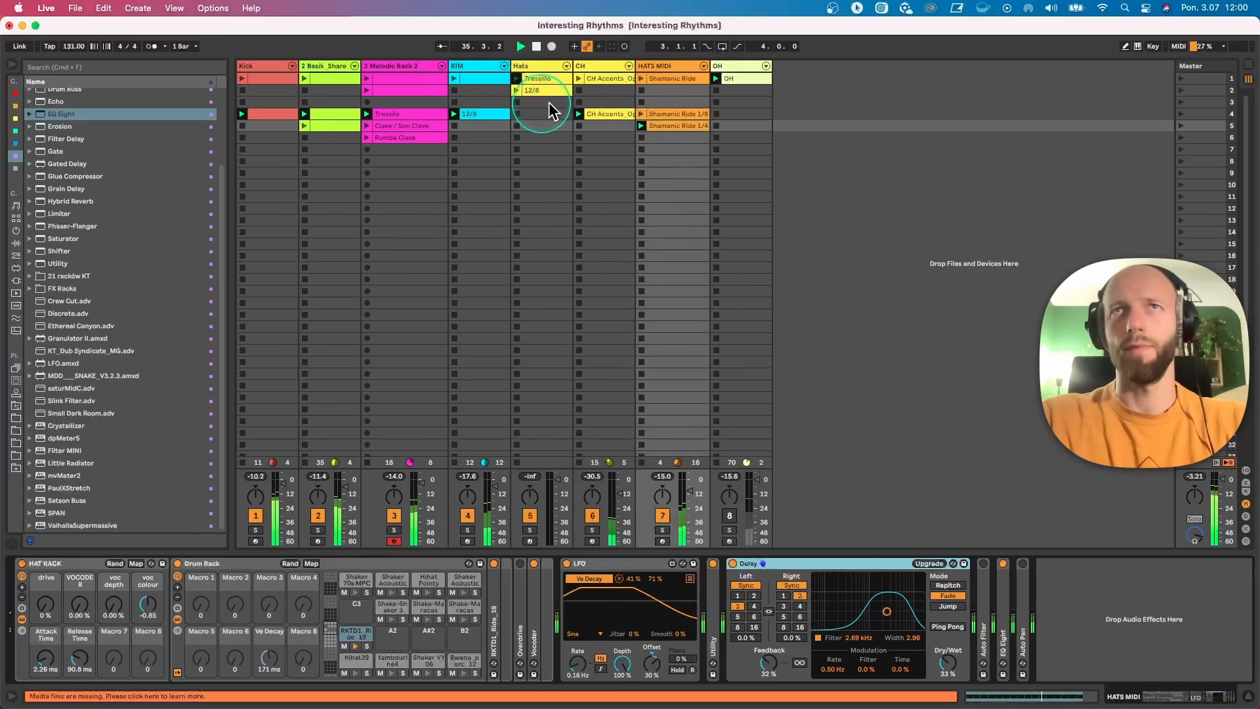
left_click(641, 139)
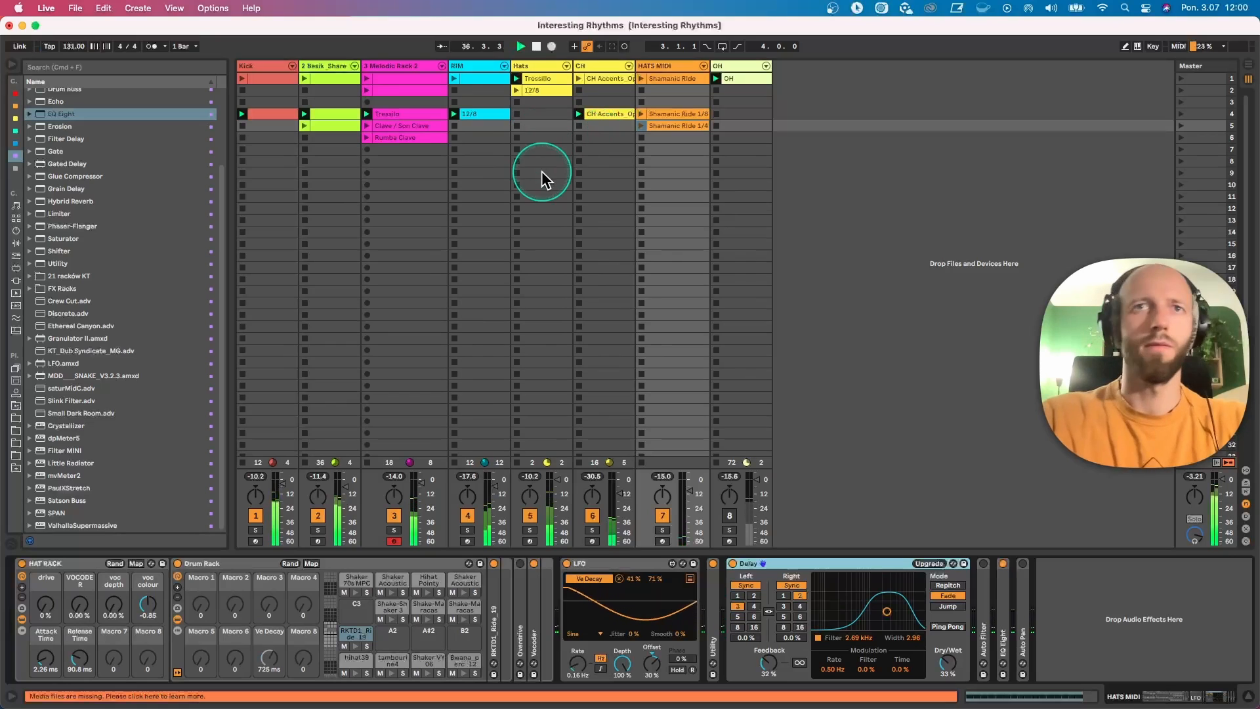
left_click(516, 91)
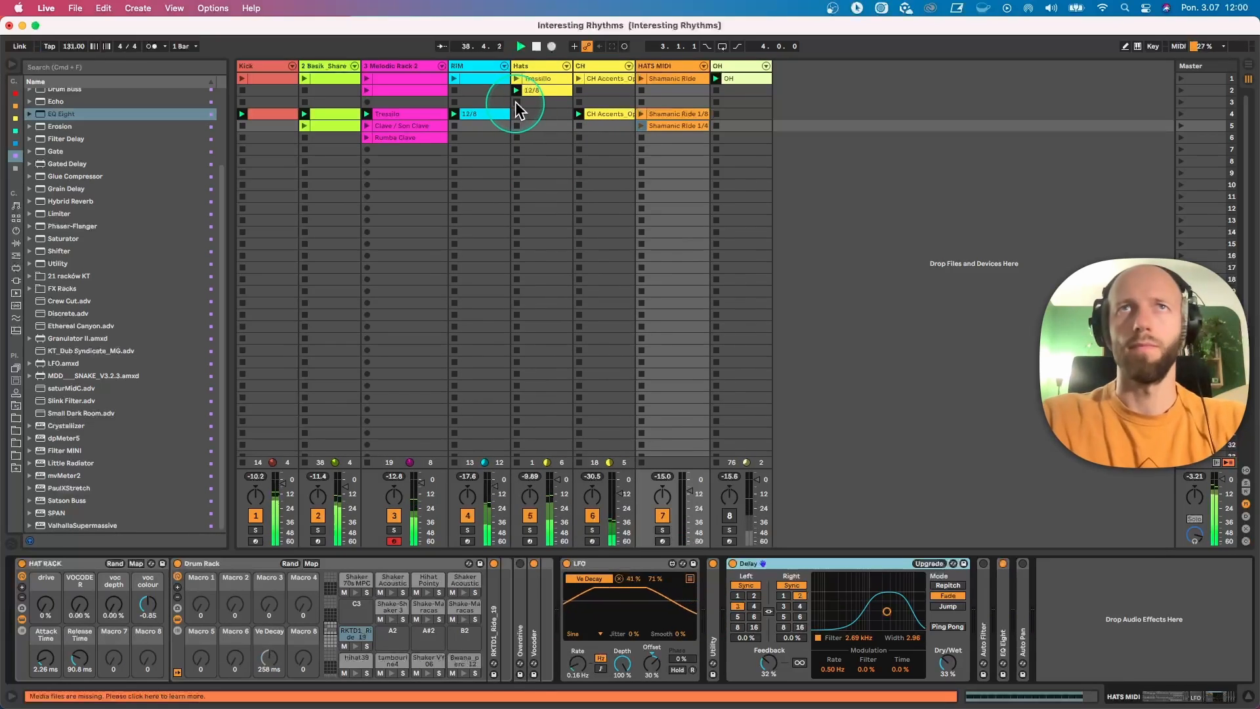
left_click(518, 103)
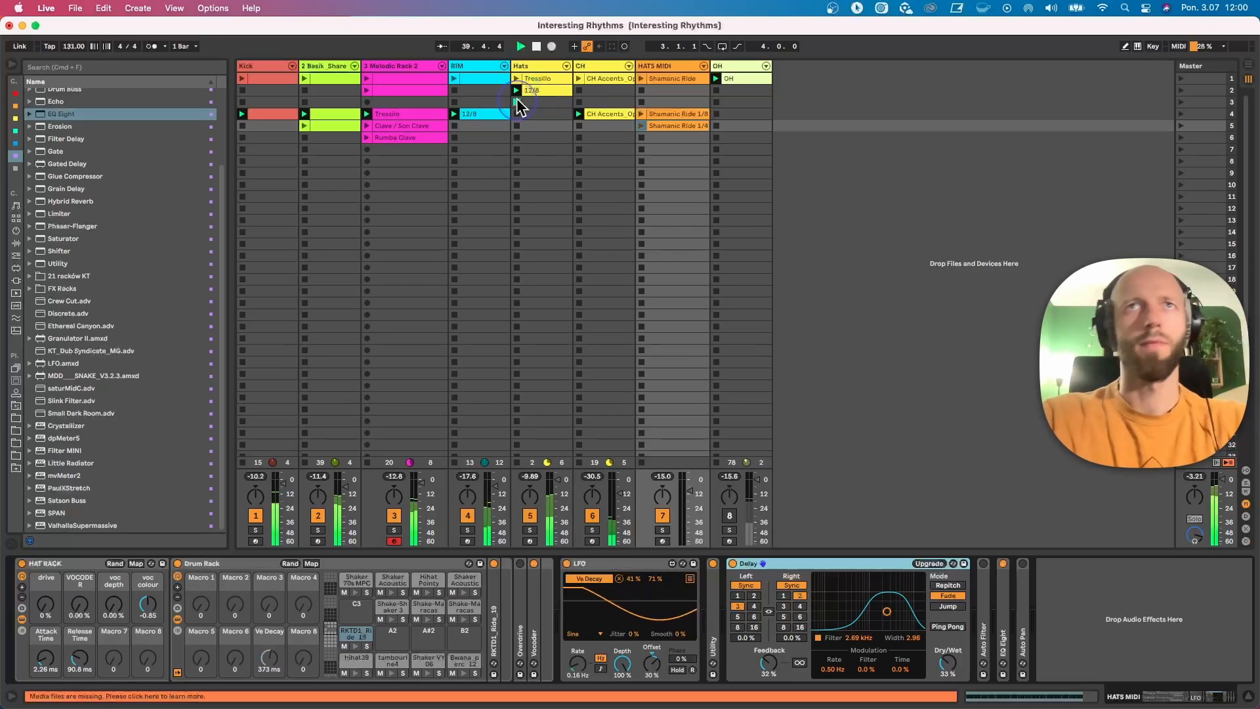
left_click(715, 501)
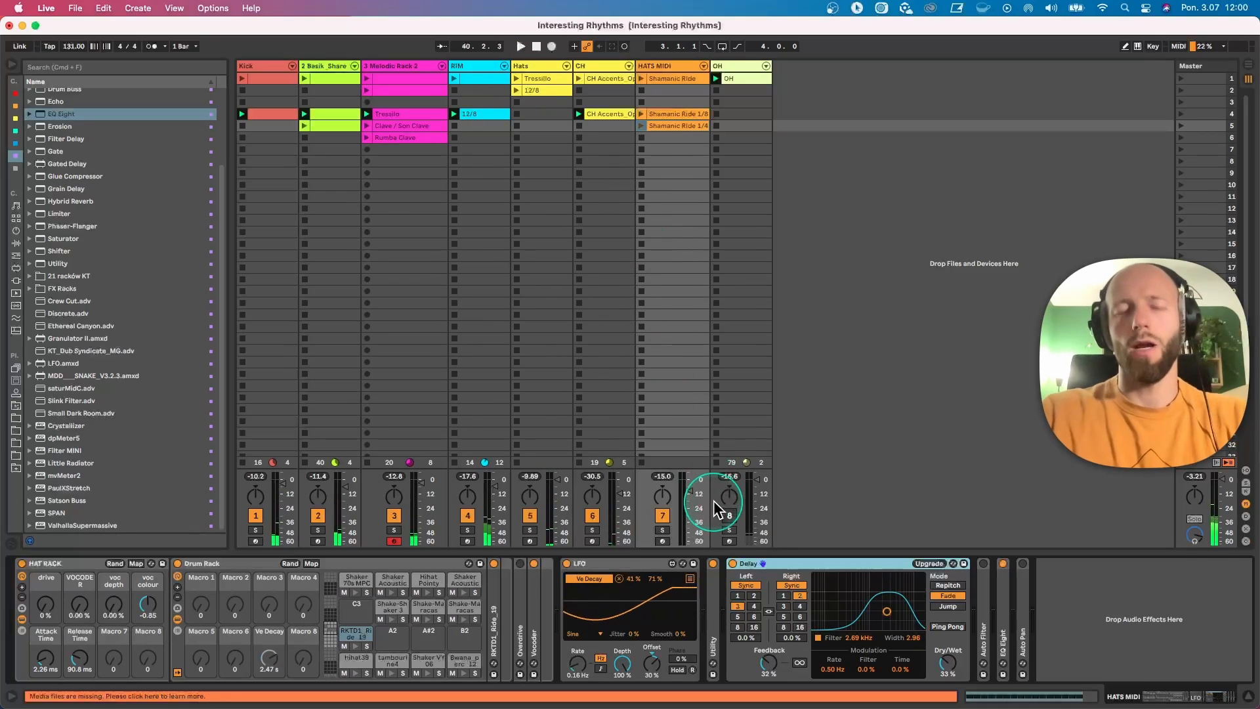